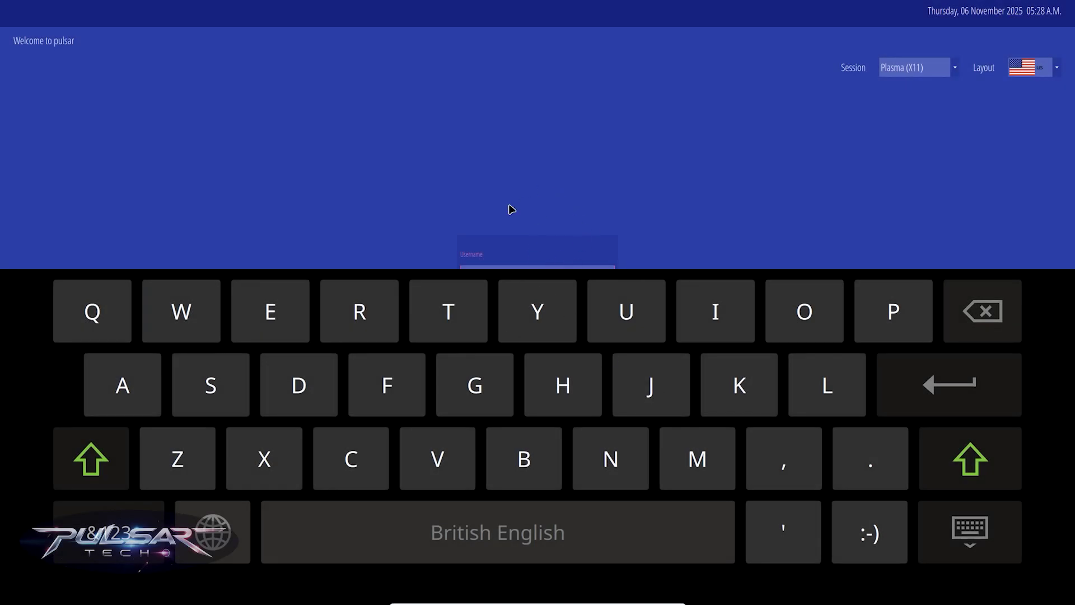
# Hide the SDDM on-screen keyboard so the login form shows
pyautogui.click(972, 544)
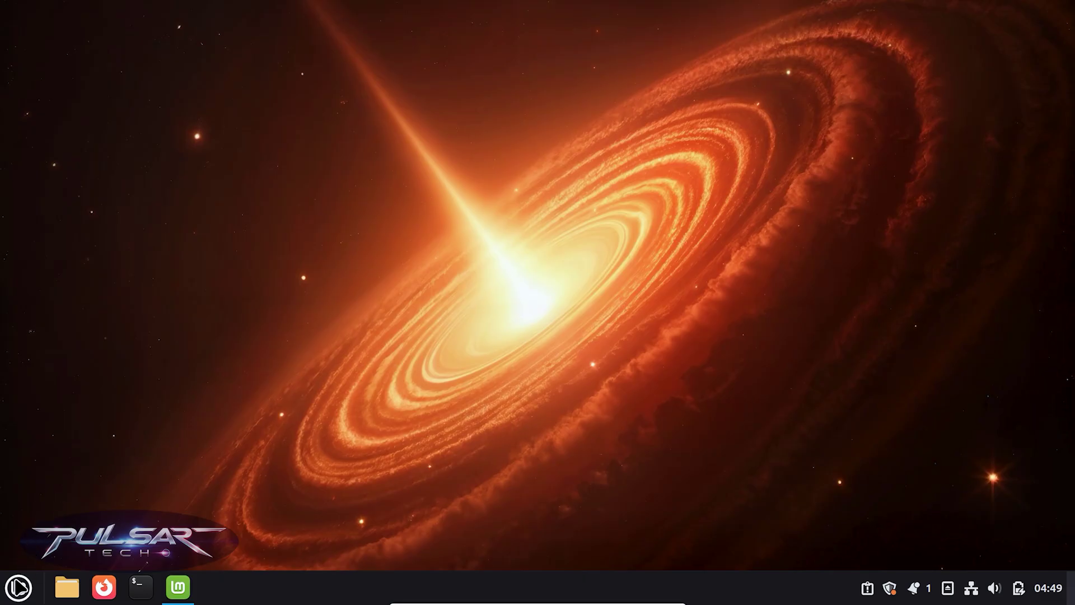
pyautogui.click(19, 588)
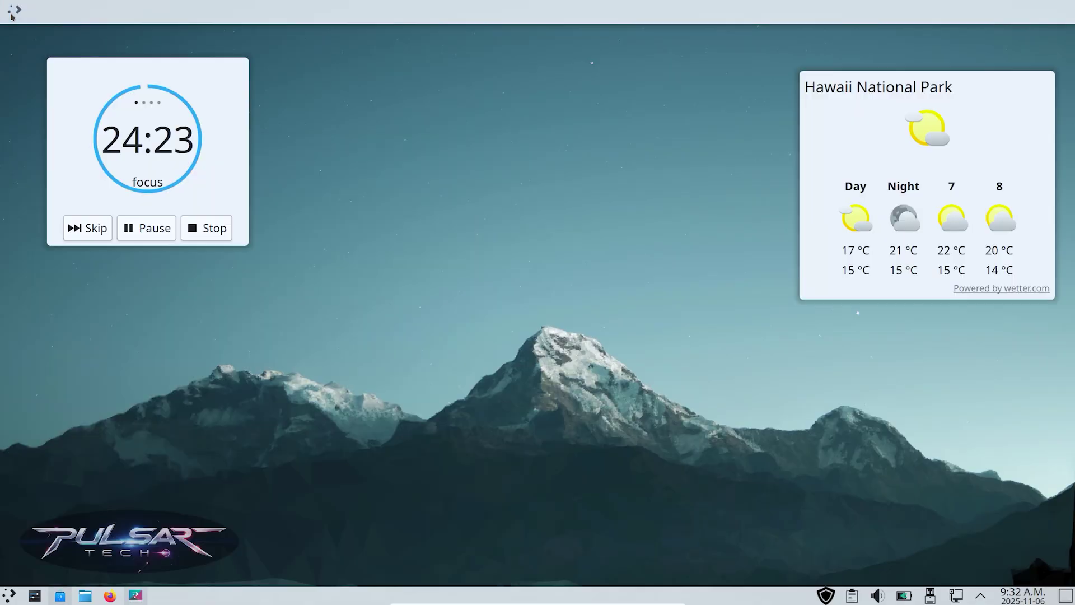
pyautogui.click(11, 15)
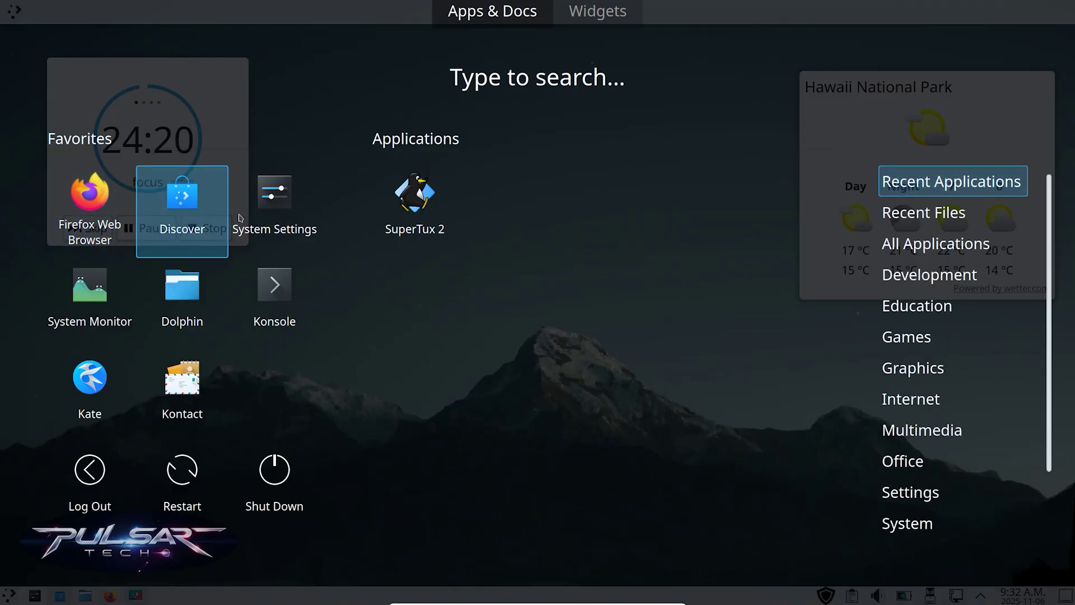
pyautogui.click(912, 306)
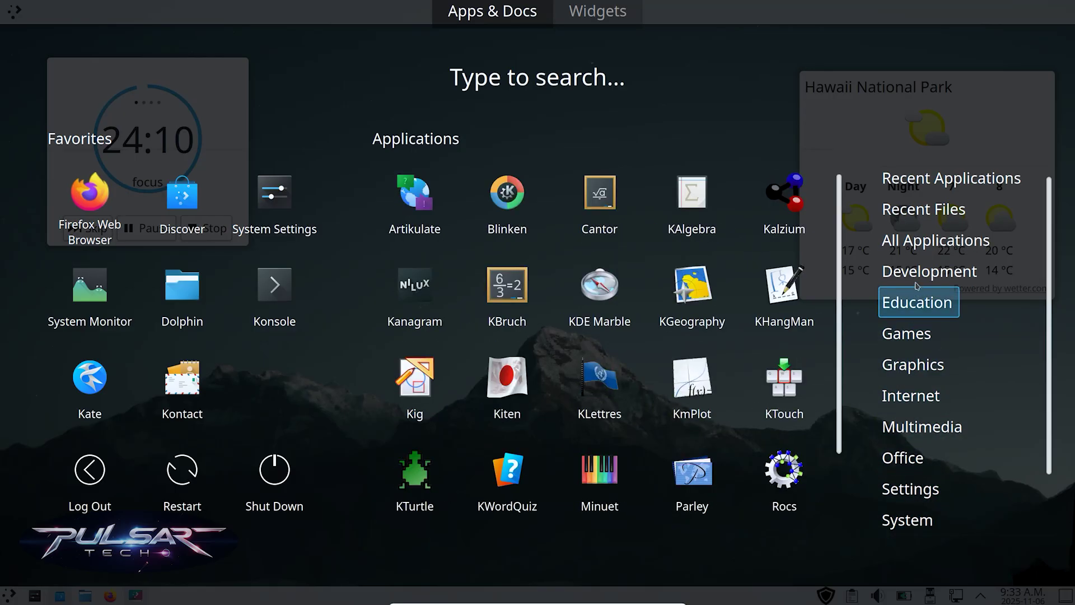
pyautogui.click(592, 220)
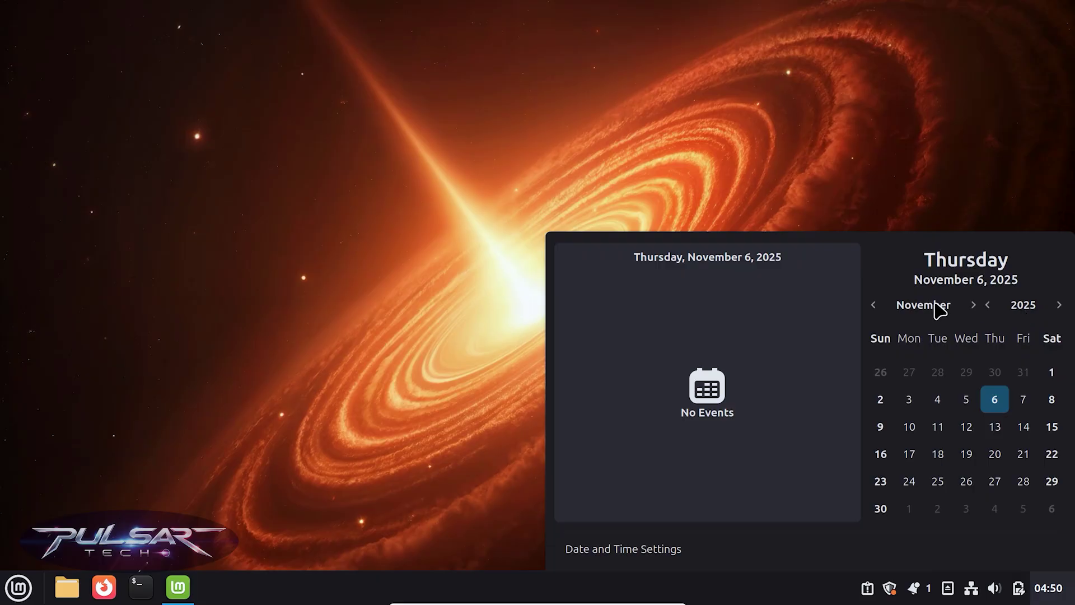
pyautogui.click(18, 587)
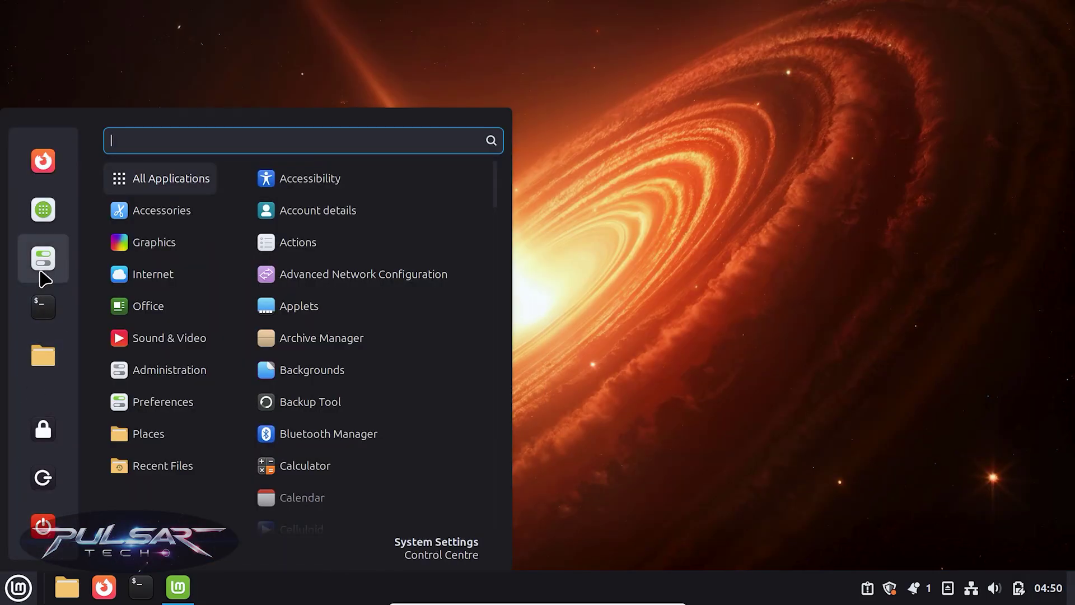
# Open System Settings from the menu favourites and scroll down through its sections
pyautogui.click(42, 269)
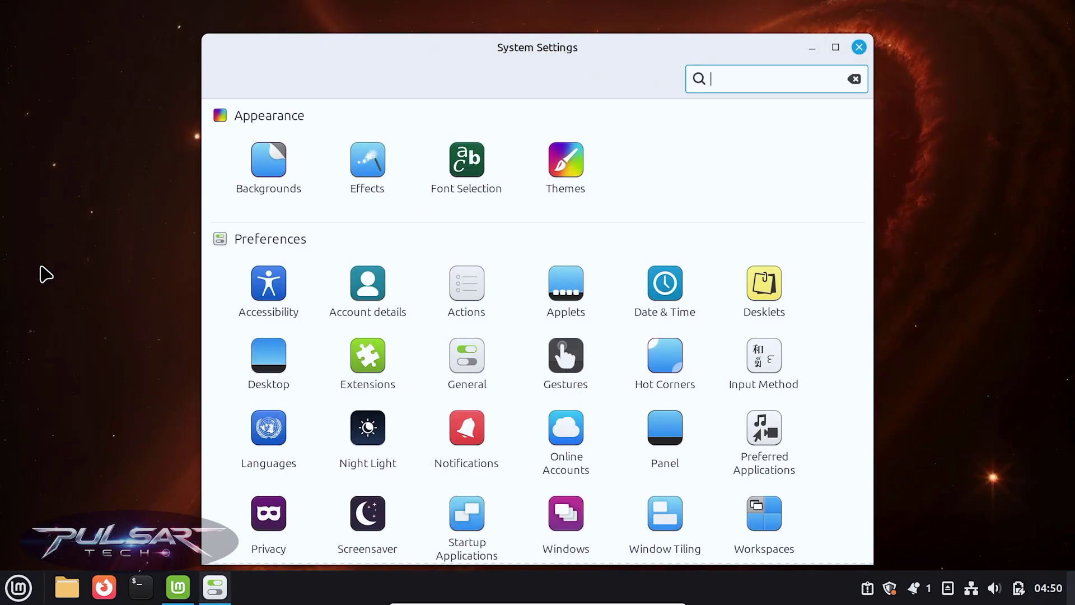
pyautogui.scroll(-6, 237, 300)
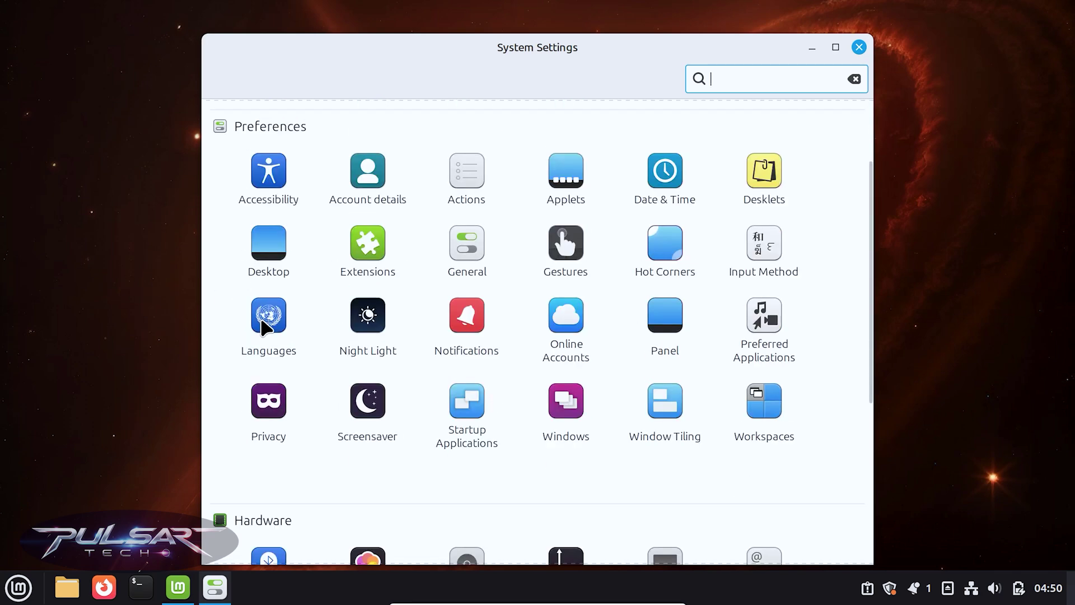
pyautogui.scroll(-1, 264, 326)
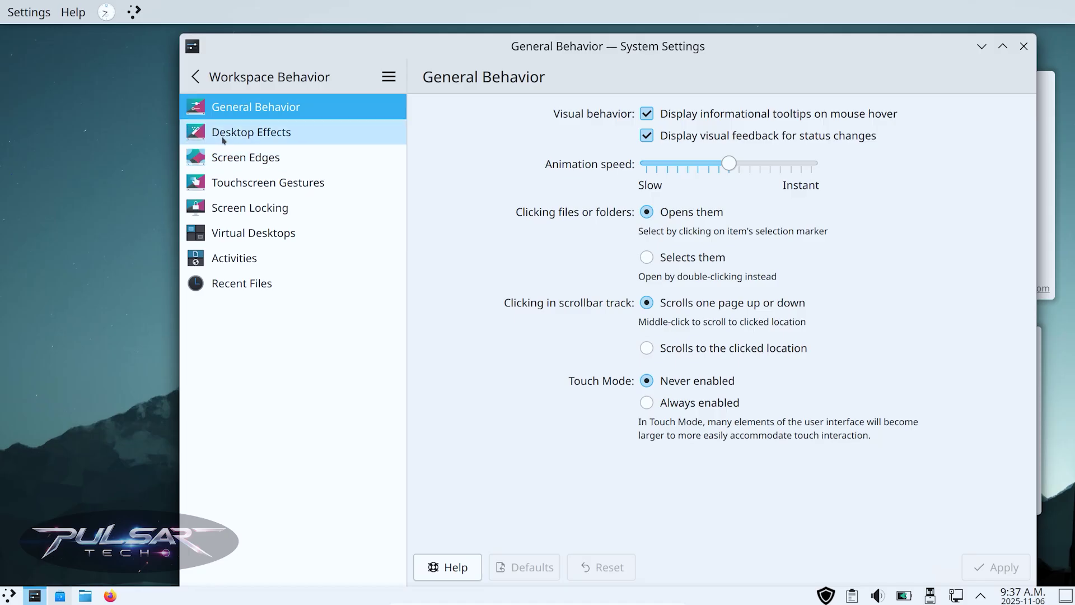
# Check Desktop Effects and Screen Edges, then move the weather widget top-right and make it taller
pyautogui.click(222, 138)
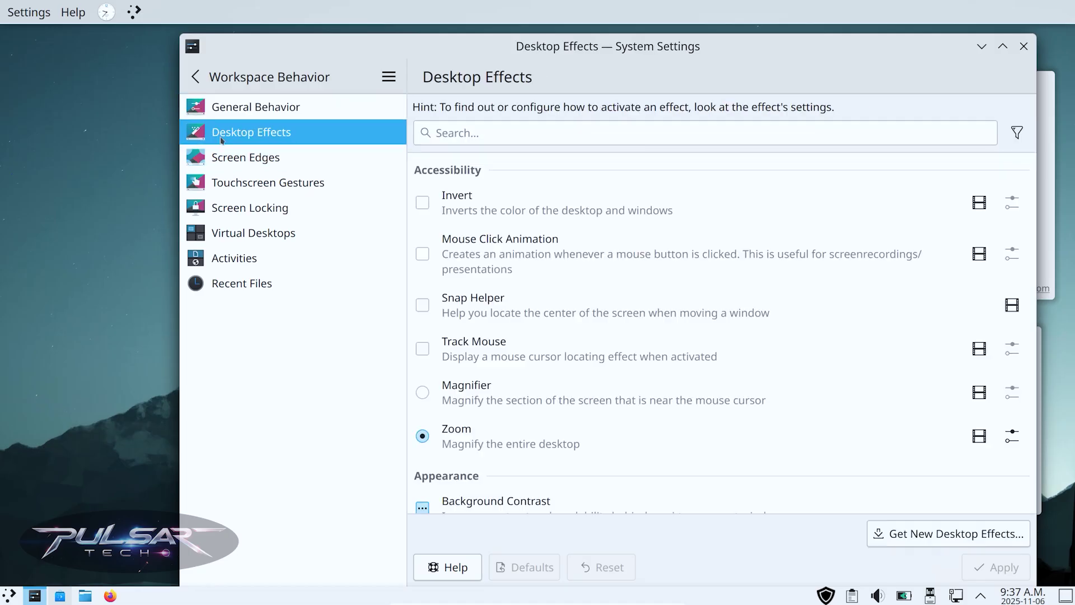
pyautogui.click(230, 173)
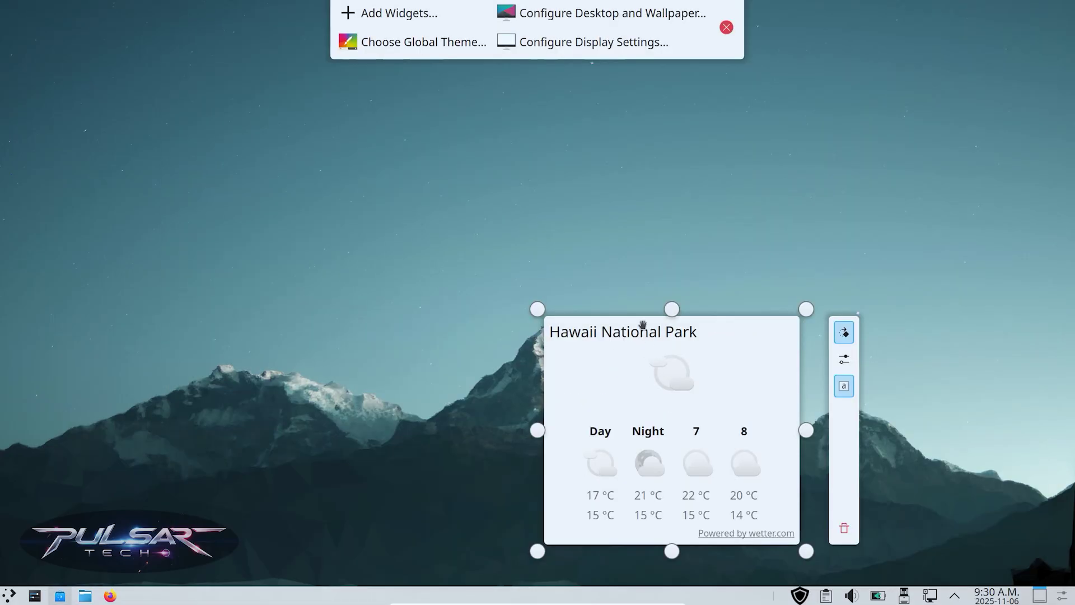
pyautogui.moveTo(643, 325); pyautogui.dragTo(898, 56)
pyautogui.moveTo(839, 163); pyautogui.dragTo(819, 171)
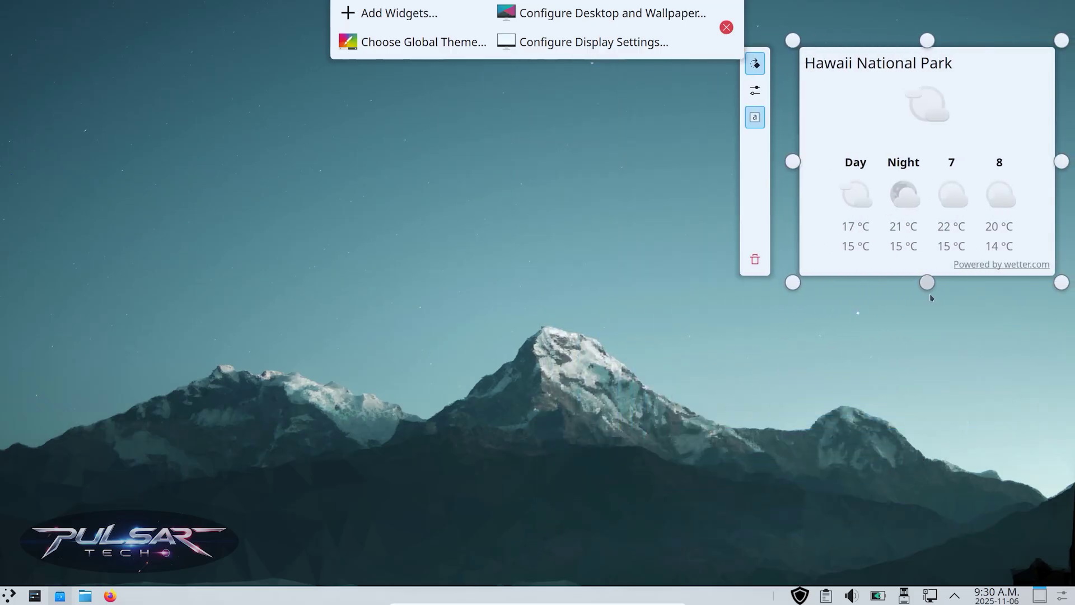
pyautogui.moveTo(931, 297); pyautogui.dragTo(922, 532)
pyautogui.moveTo(905, 159)
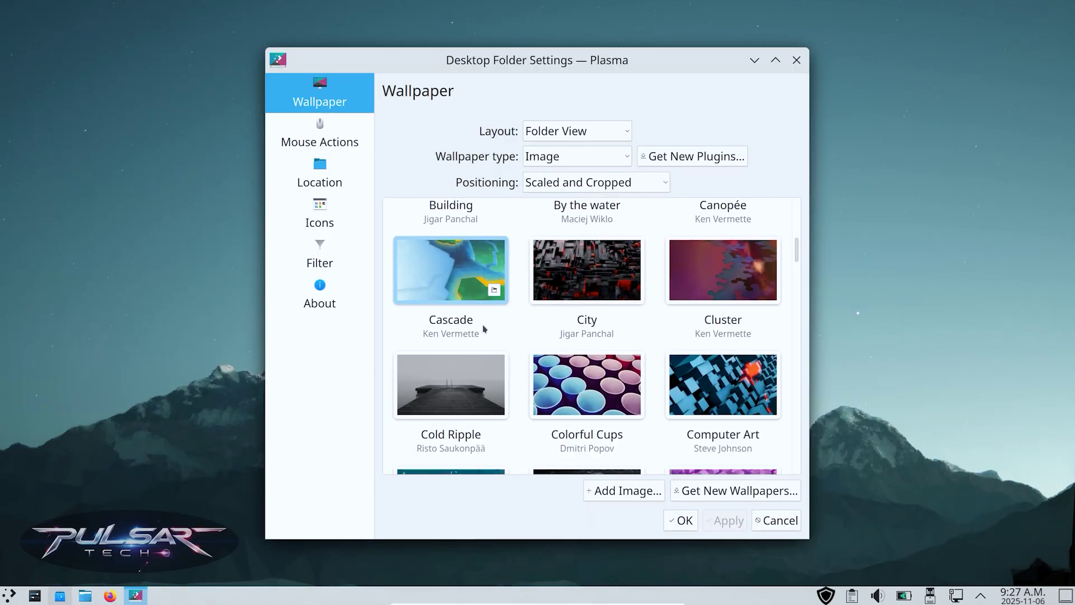
pyautogui.scroll(-4, 483, 329)
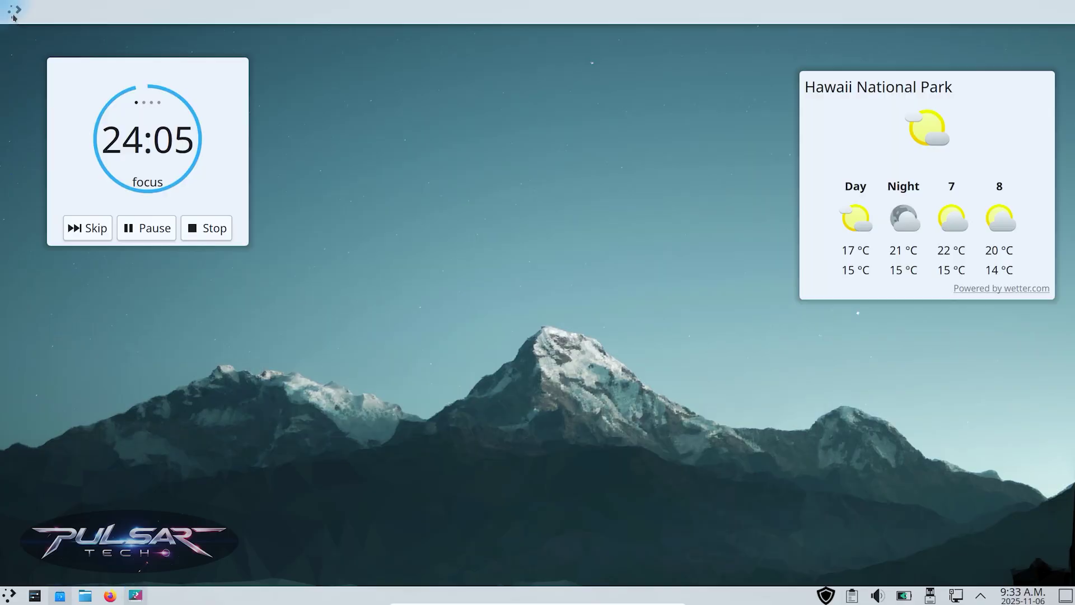
pyautogui.moveTo(16, 14)
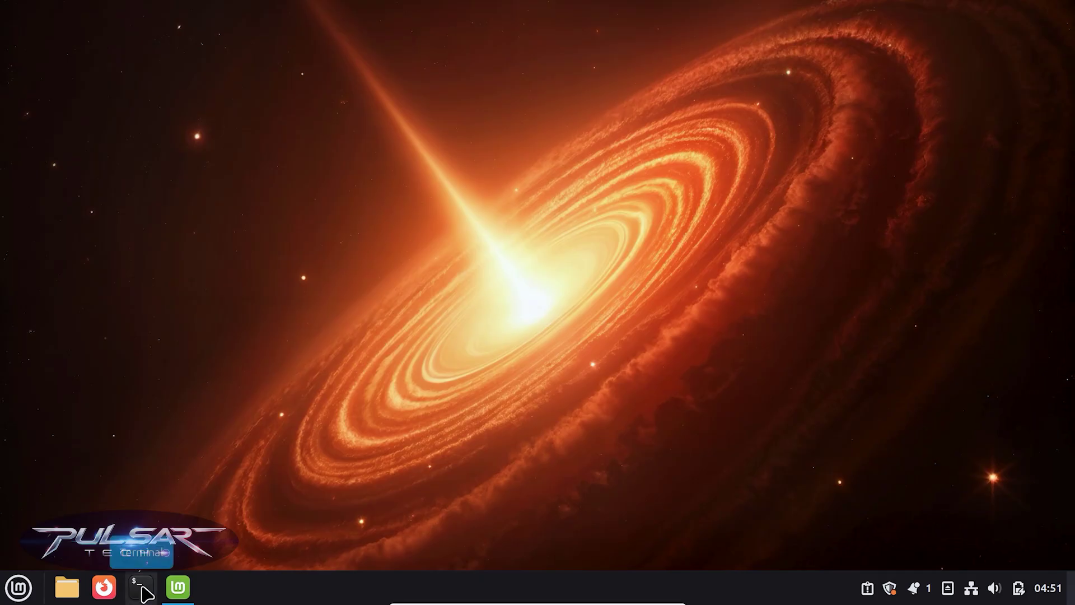
# Upgrade all packages with 'sudo apt update && sudo apt upgrade', then type 'sudo reboot'
pyautogui.click(141, 588)
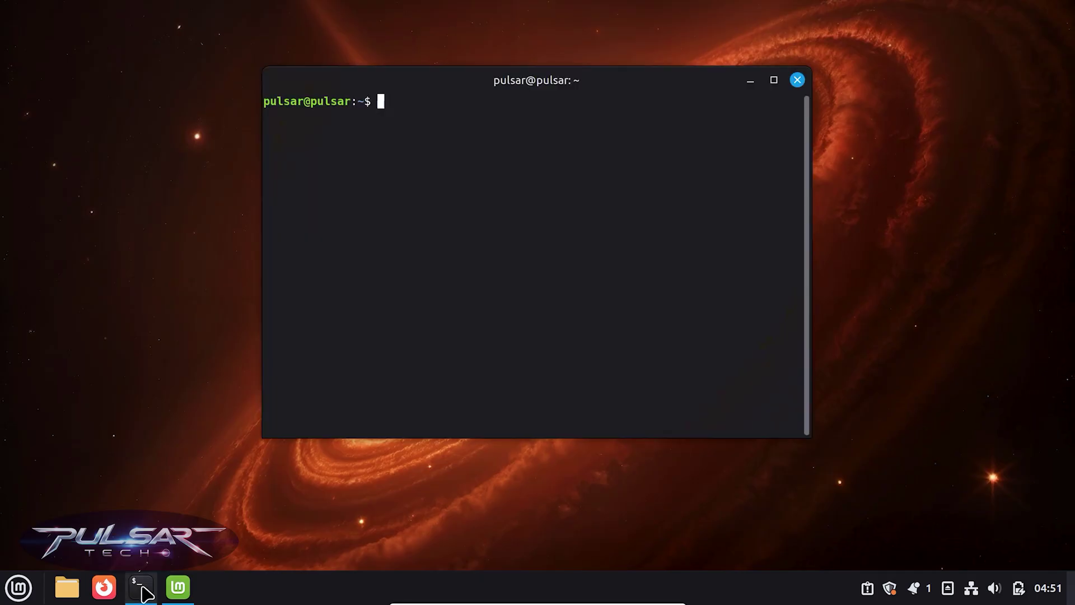
pyautogui.write('sudo ap')
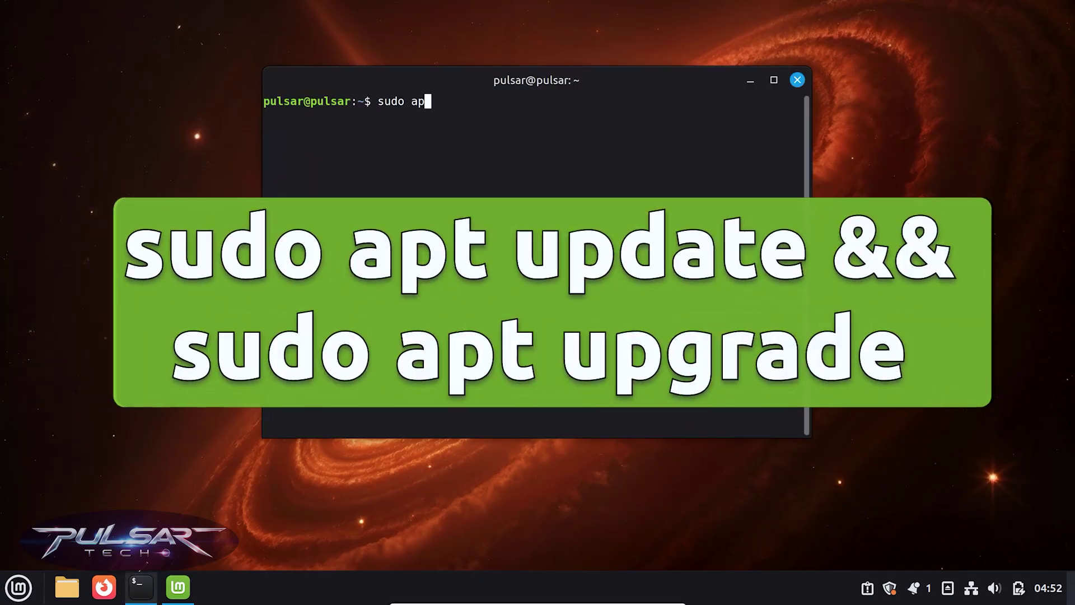
pyautogui.write('t update && sudo apt update &&')
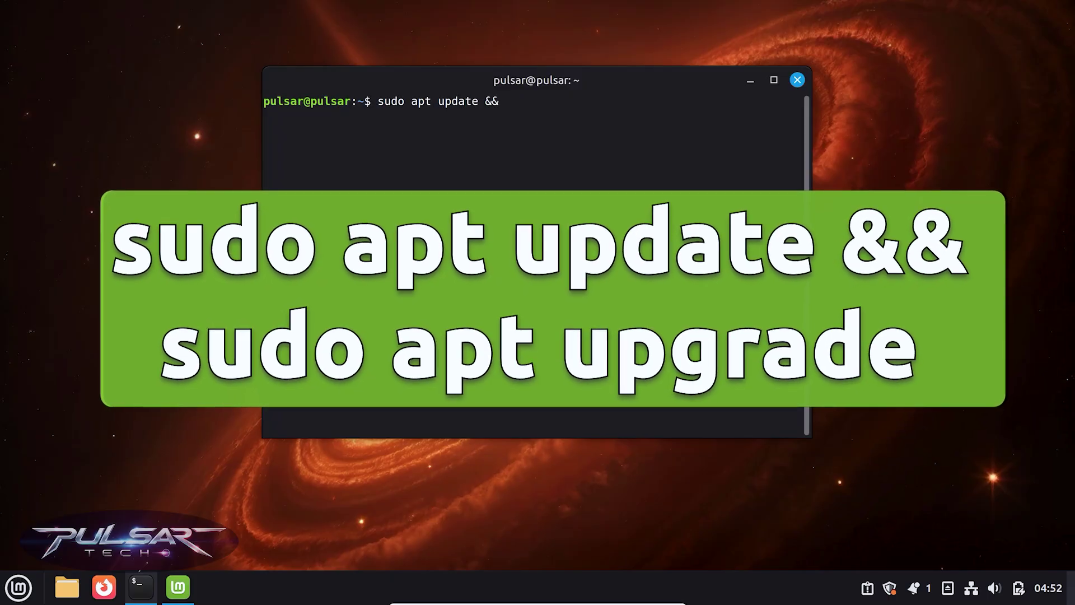
pyautogui.write('grade')
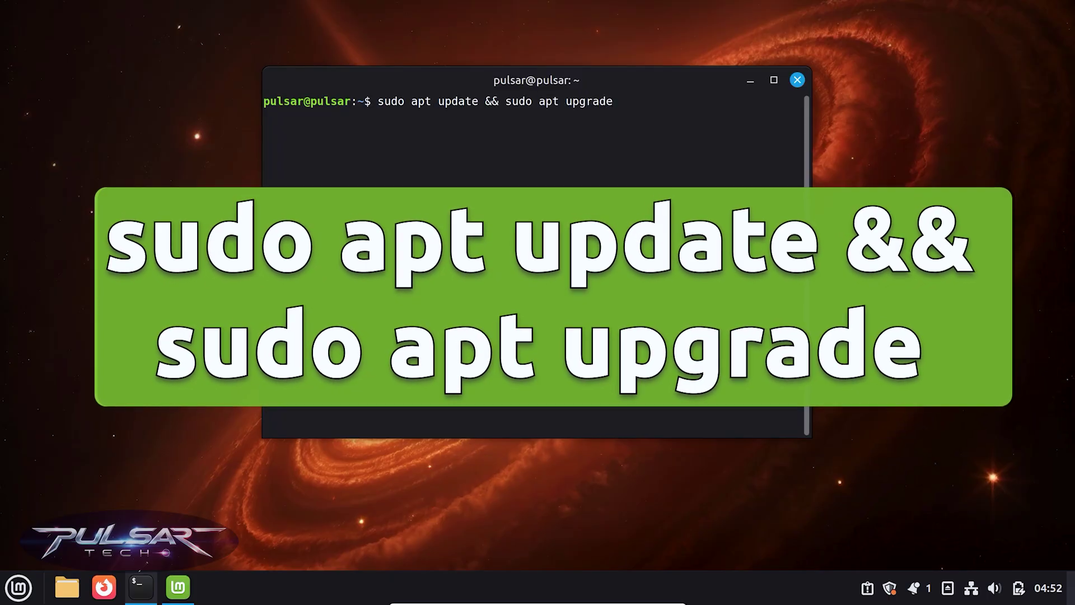
pyautogui.press('Return')
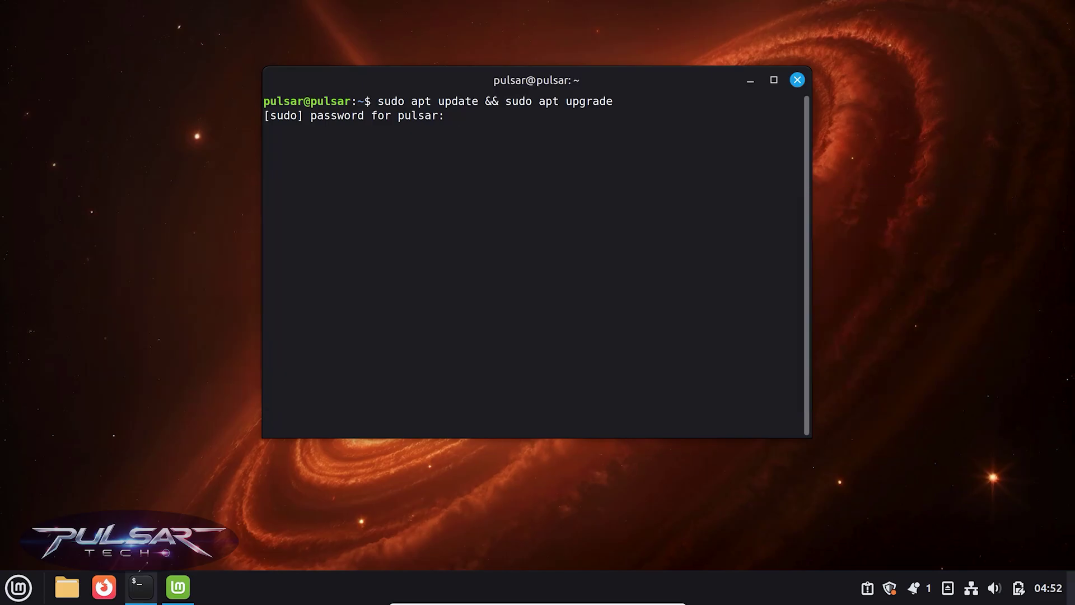
pyautogui.write('****')
pyautogui.press('Return')
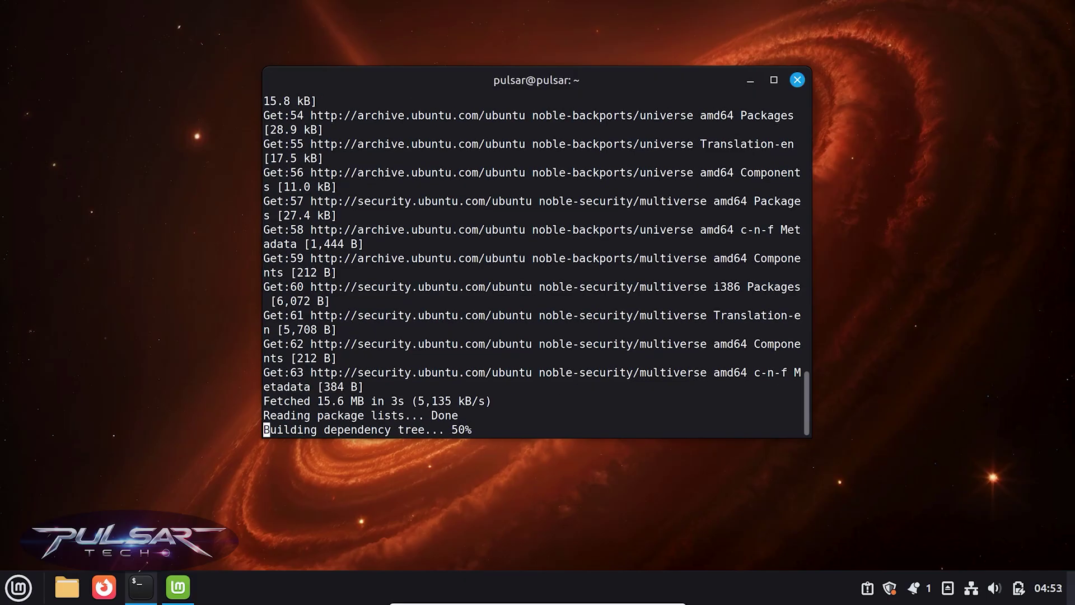
pyautogui.press('Return')
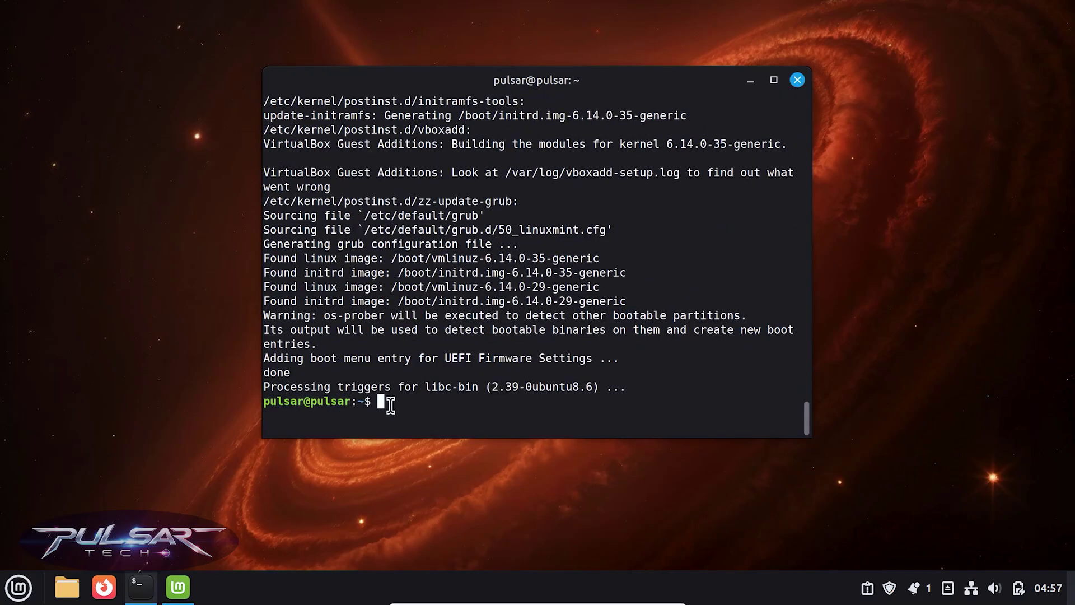
pyautogui.write('sudo re')
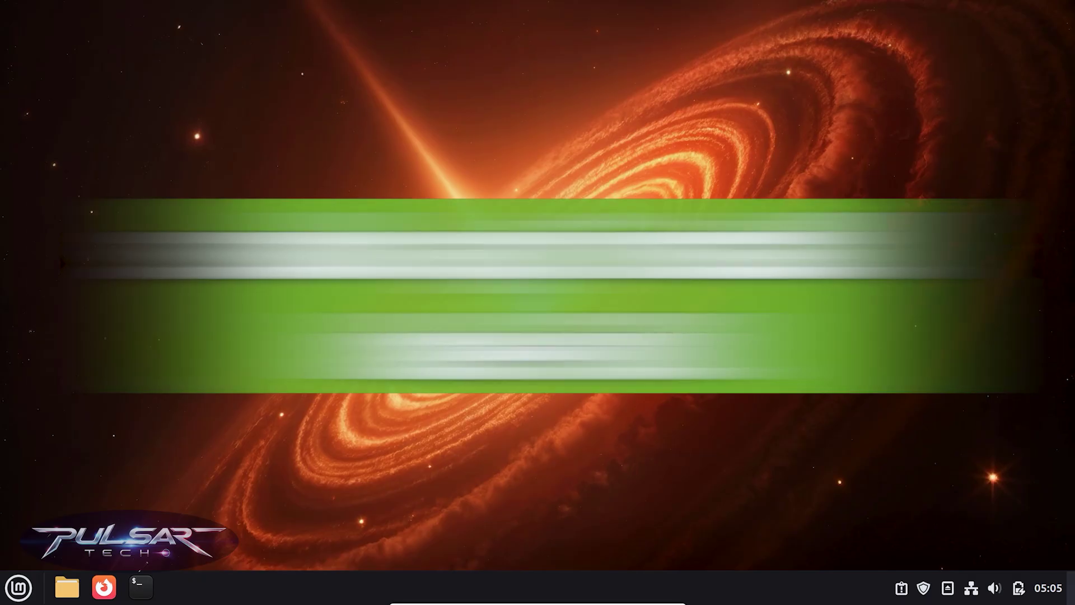
# Run 'sudo apt install kde-full' and confirm installing the 1143 new packages
pyautogui.click(140, 592)
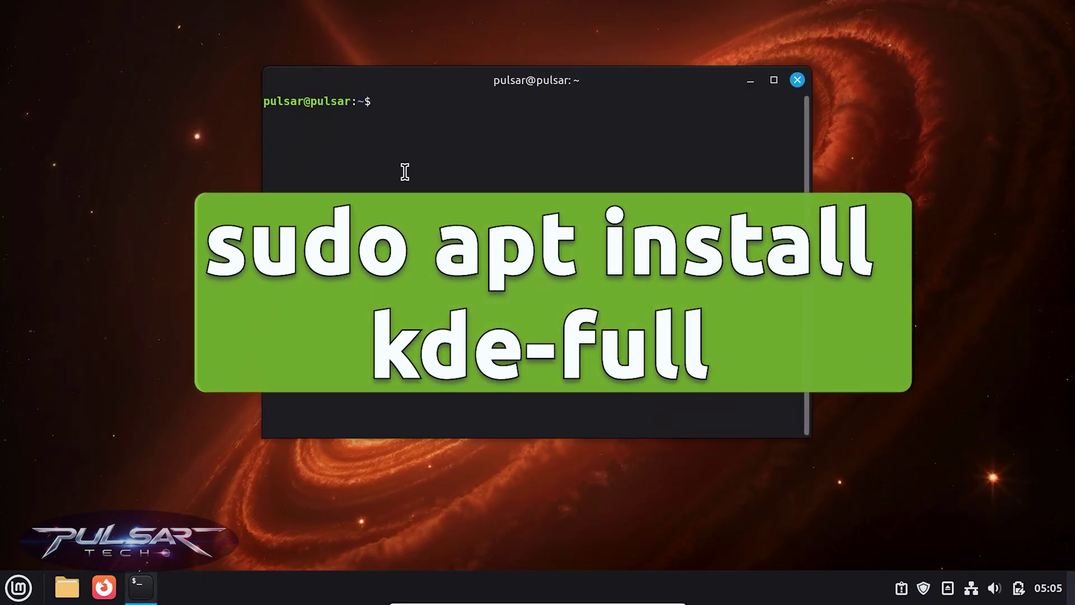
pyautogui.write('sudo apt install kde-full')
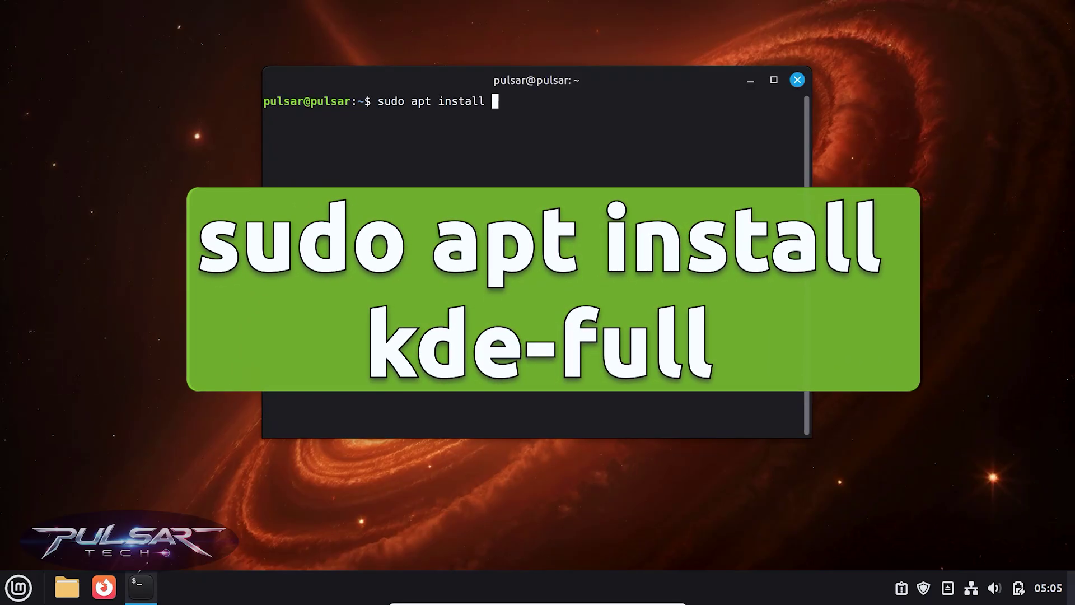
pyautogui.press('Return')
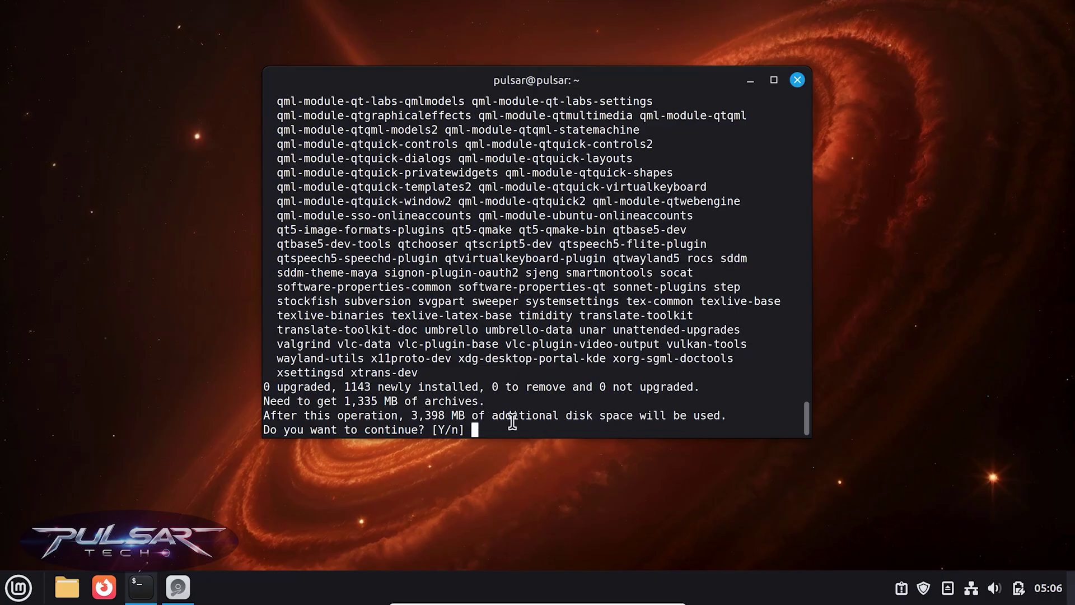
pyautogui.write('y')
pyautogui.press('Return')
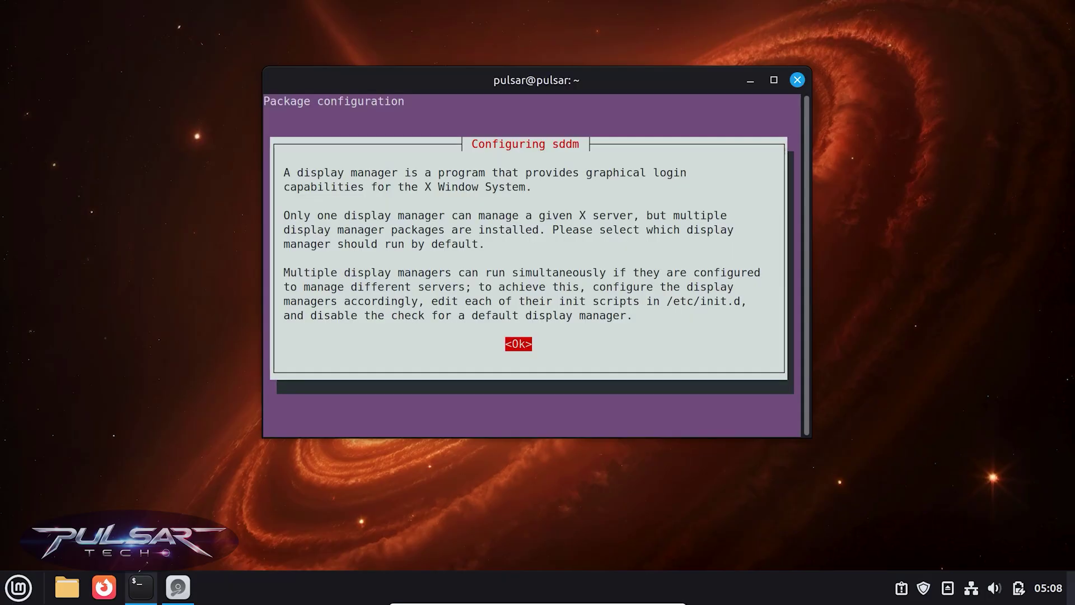
# Acknowledge the display manager notice and choose sddm as the default display manager
pyautogui.press('Return')
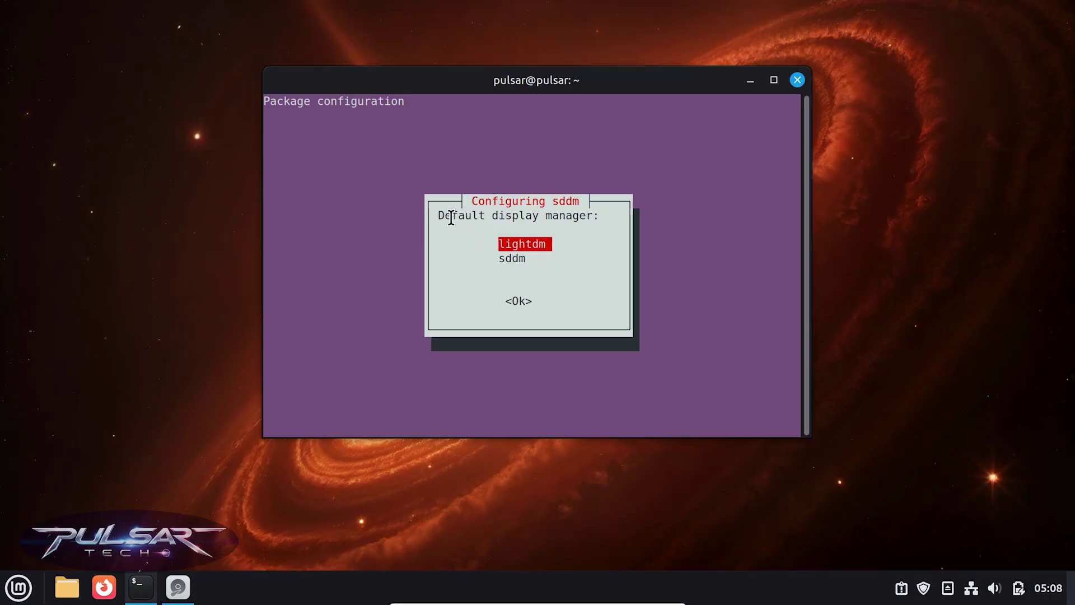
pyautogui.press('Down')
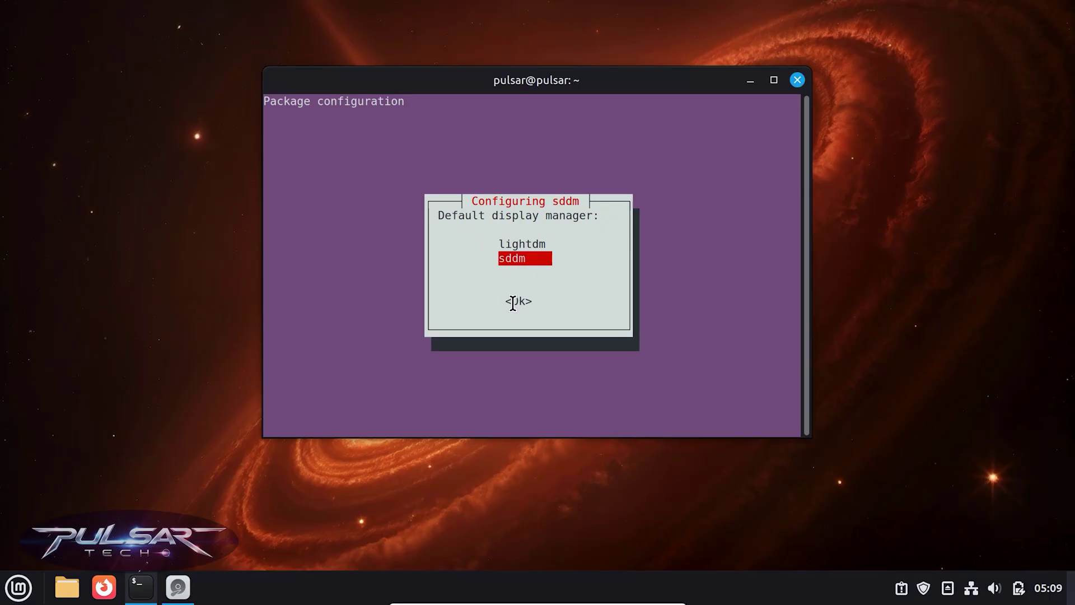
pyautogui.press('Return')
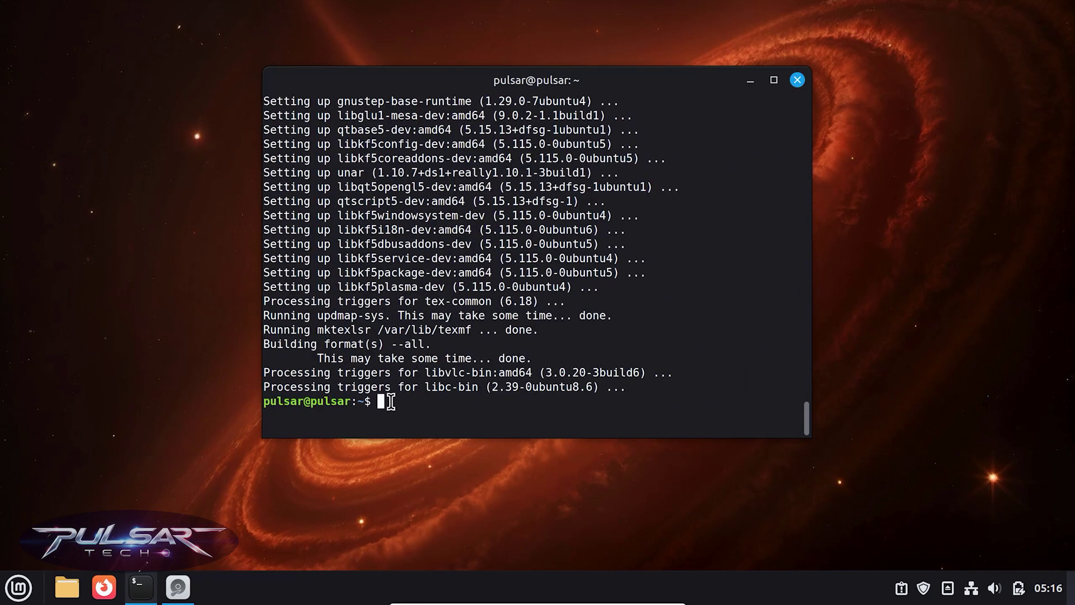
# Enter 'sudo reboot' to restart into the new SDDM login screen
pyautogui.write('sudo reb')
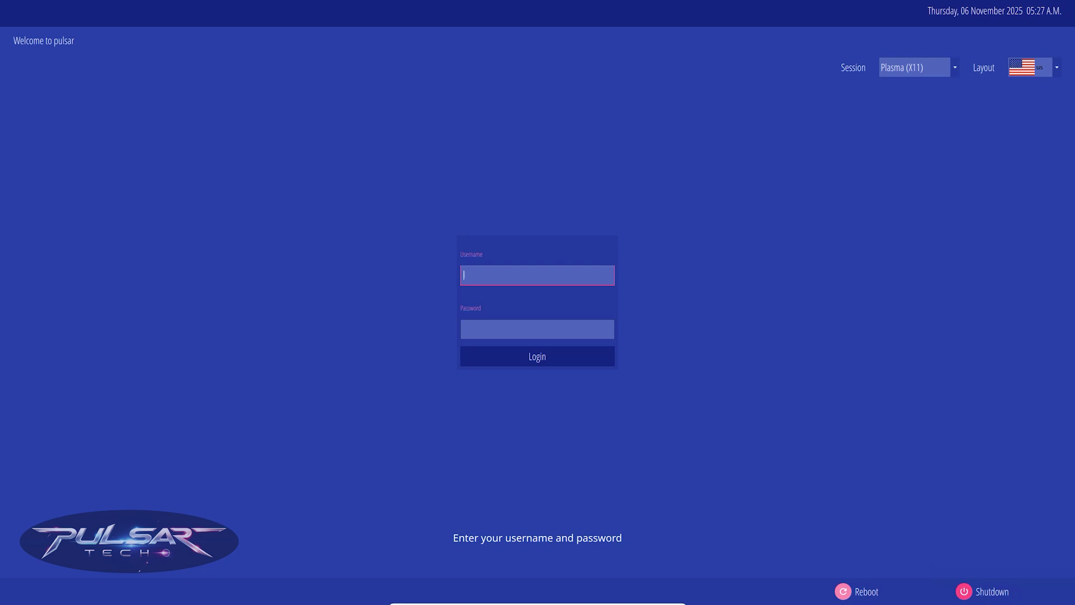
# Enter the username and account password, keeping Plasma (X11) as the session, and log in
pyautogui.click(524, 279)
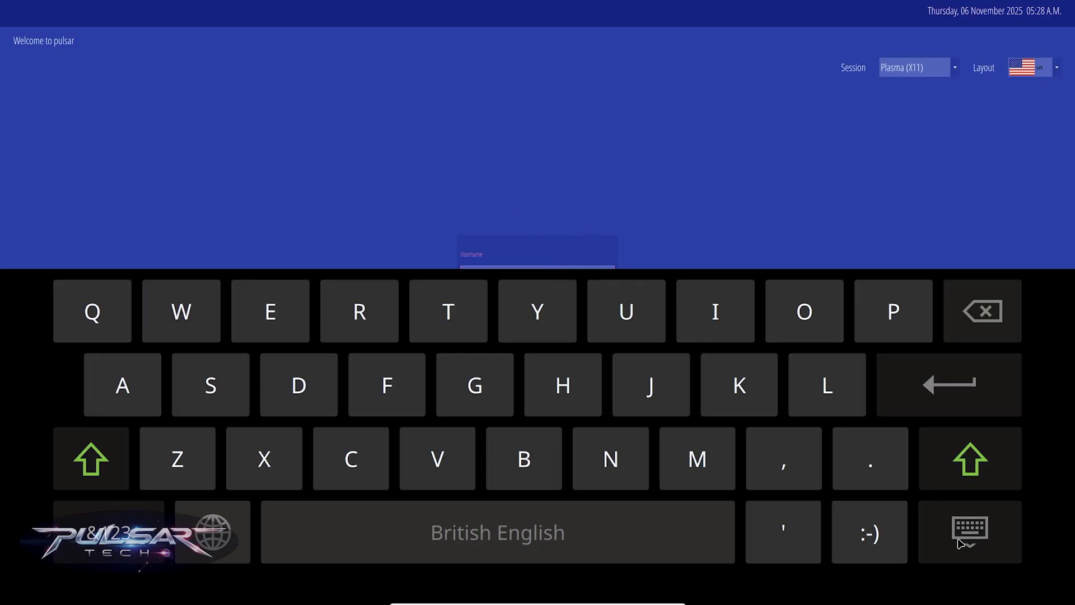
pyautogui.click(968, 531)
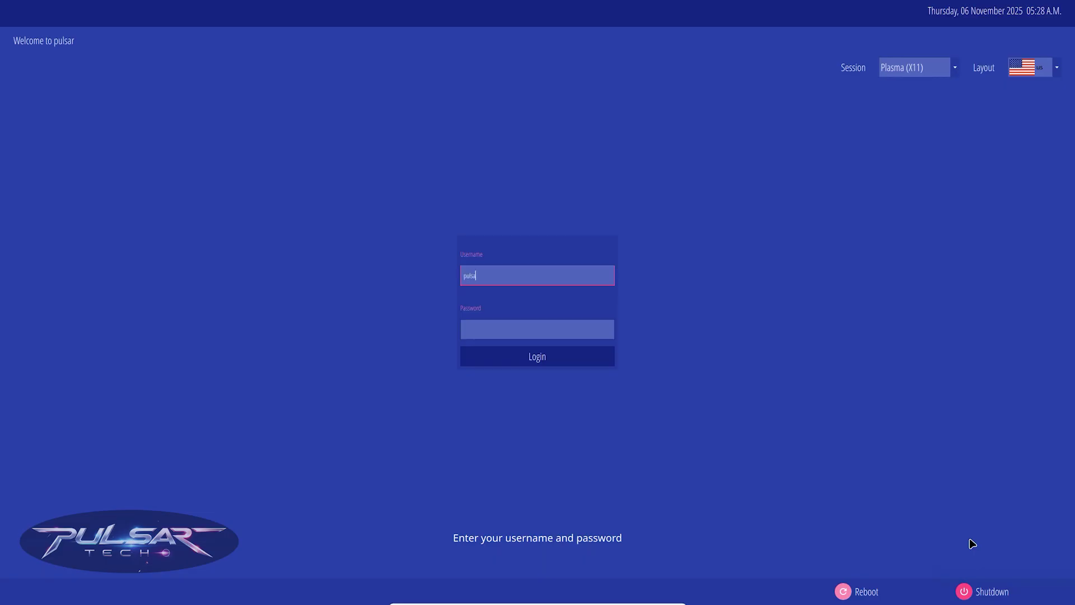
pyautogui.press('Tab')
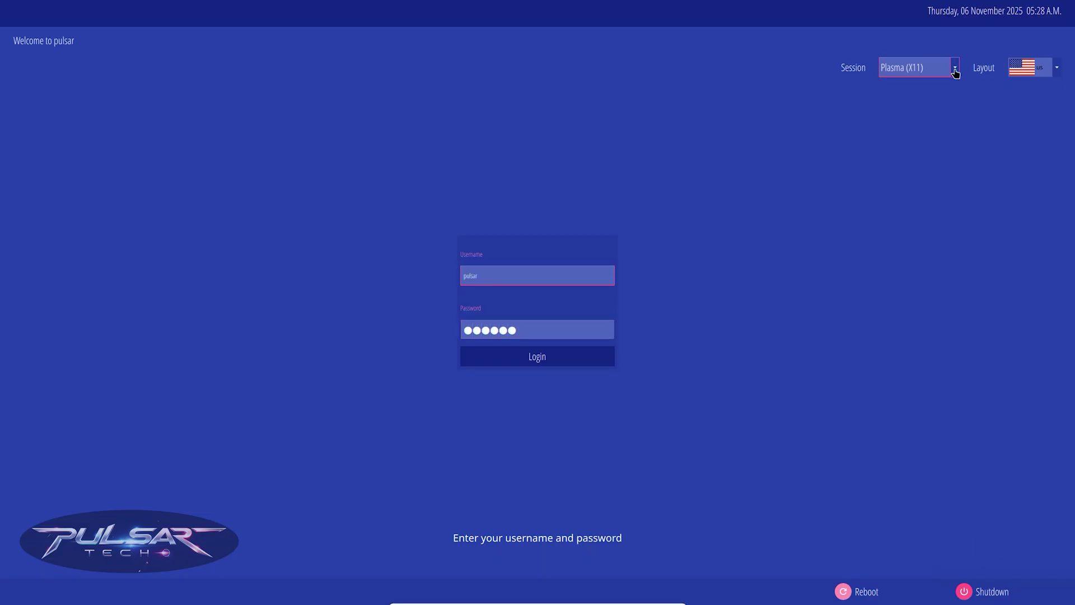
pyautogui.click(955, 68)
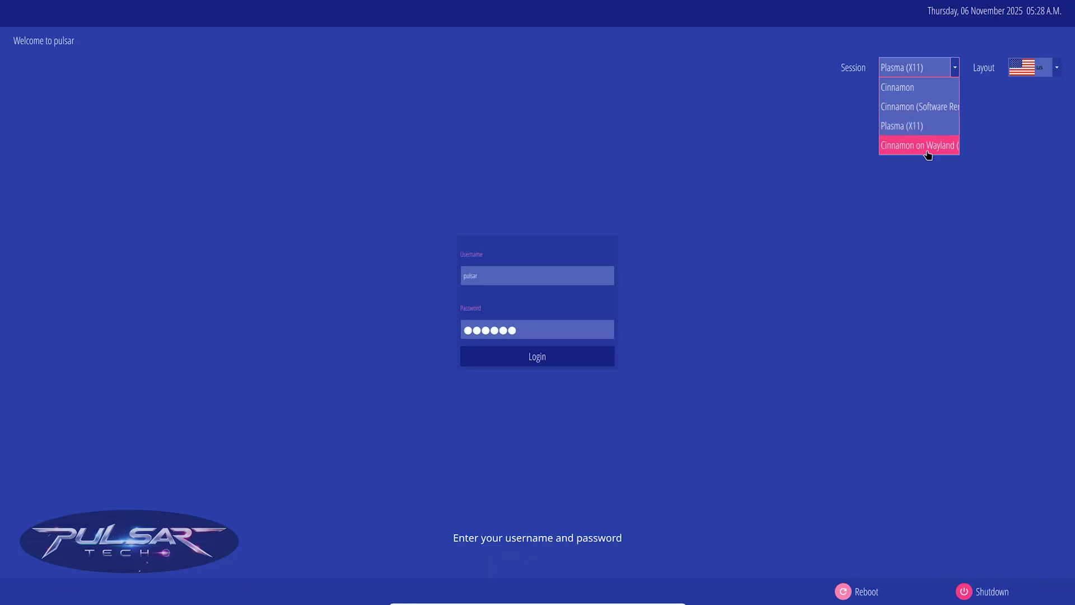
pyautogui.click(903, 132)
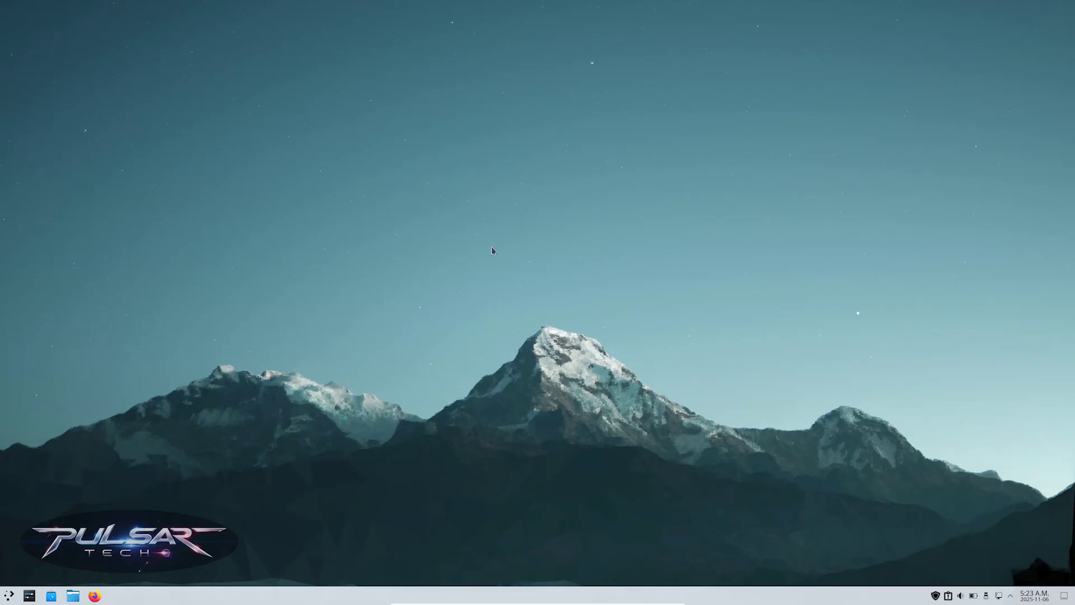
# Open Display Configuration from the desktop menu and apply a 200% global scale
pyautogui.rightClick(492, 250)
pyautogui.rightClick(528, 245)
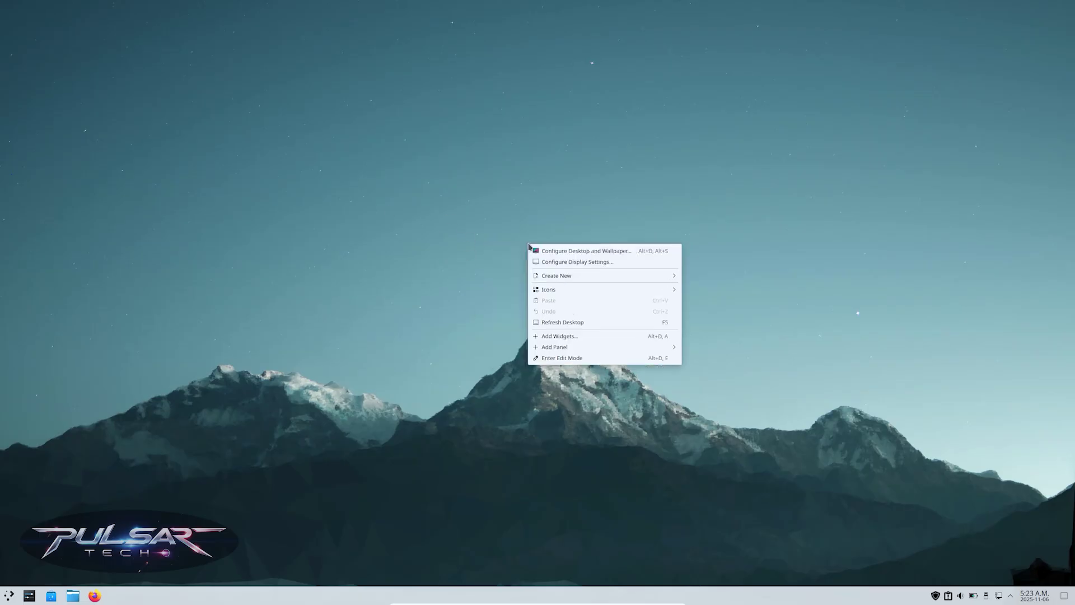
pyautogui.click(553, 262)
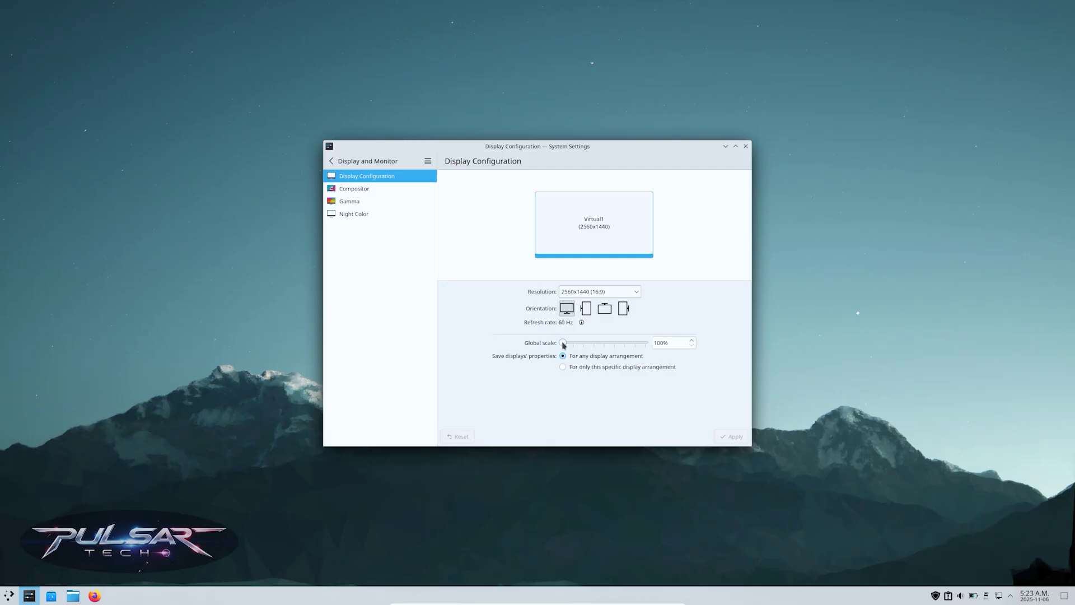
pyautogui.moveTo(563, 343)
pyautogui.mouseDown()
pyautogui.moveTo(605, 347)
pyautogui.moveTo(550, 347)
pyautogui.moveTo(611, 348)
pyautogui.moveTo(559, 346)
pyautogui.moveTo(582, 347)
pyautogui.mouseUp()
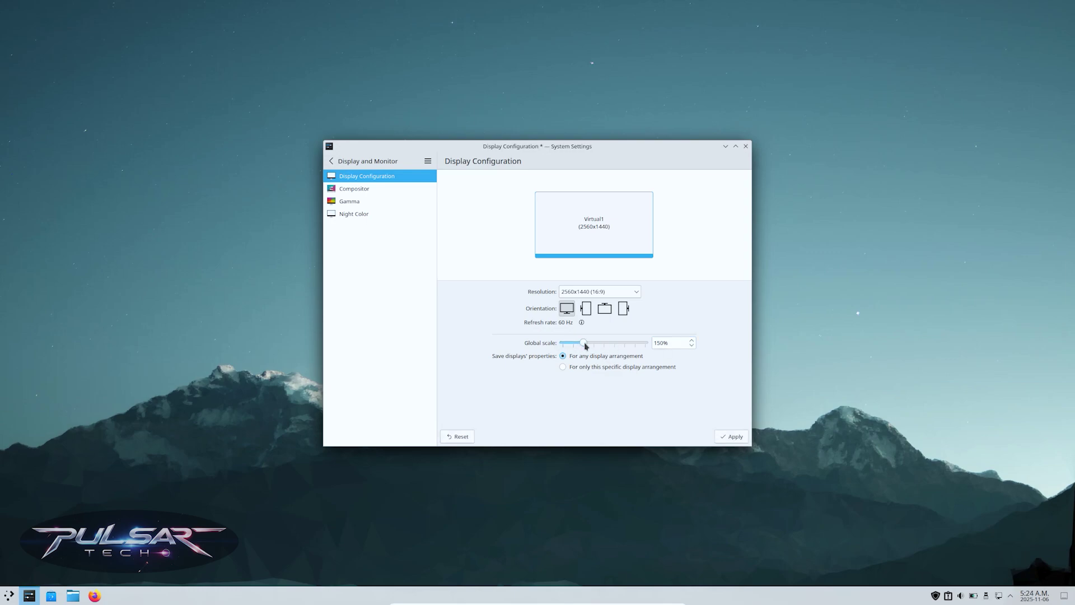
pyautogui.moveTo(584, 344); pyautogui.dragTo(644, 355)
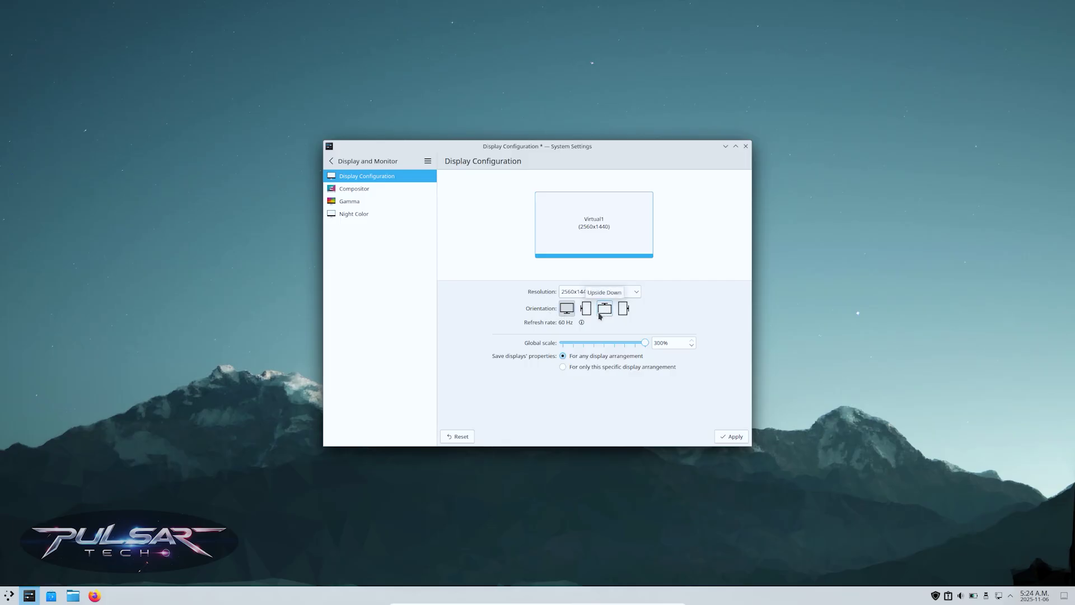
pyautogui.moveTo(645, 343); pyautogui.dragTo(603, 345)
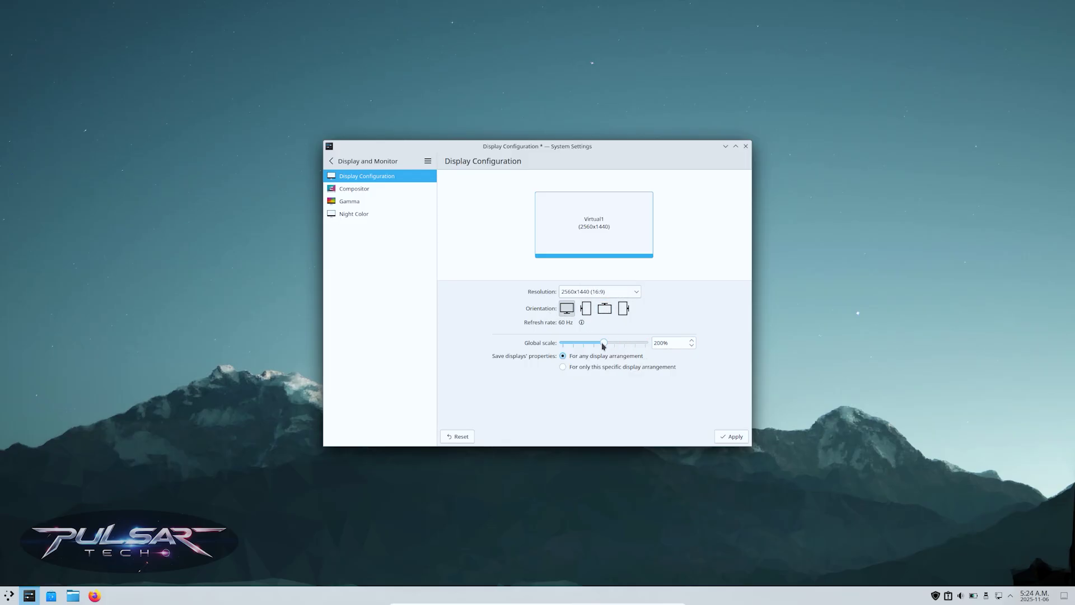
pyautogui.click(724, 439)
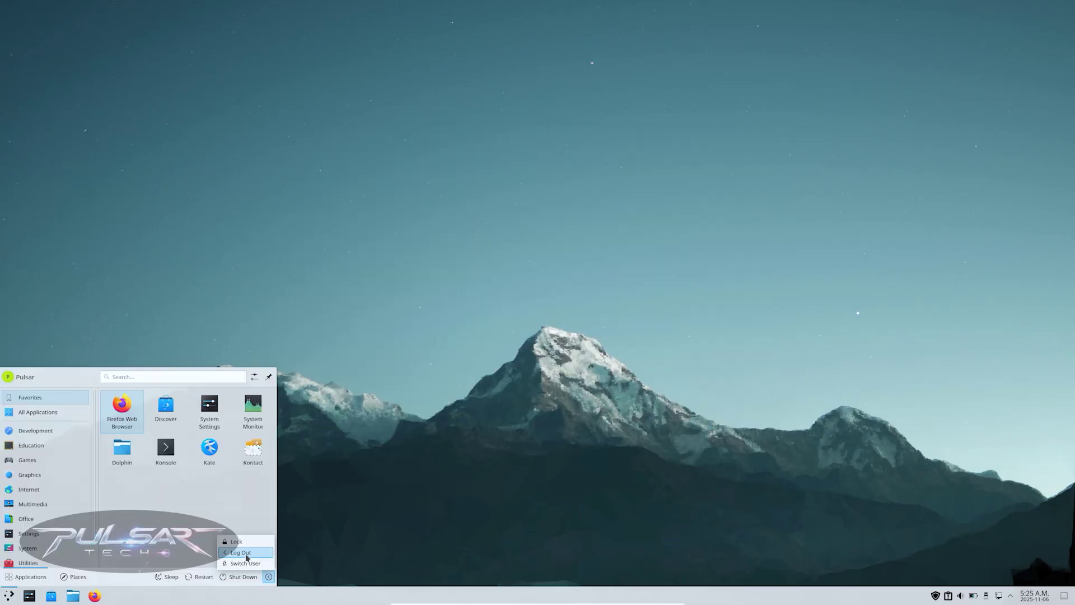
# Log out, then get back into the session by entering the account password
pyautogui.click(245, 553)
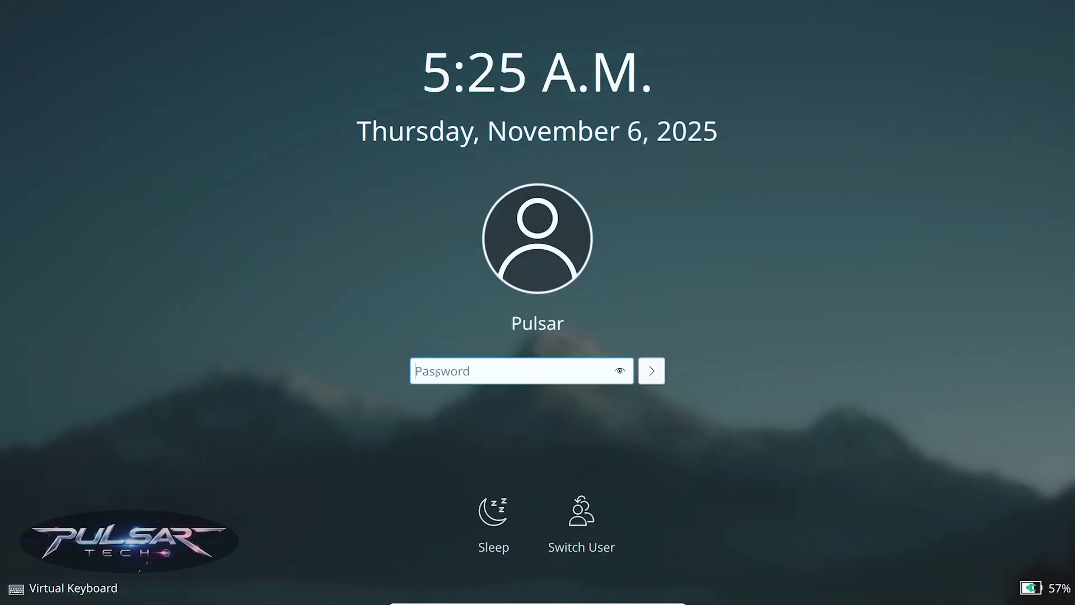
pyautogui.write('••••••')
pyautogui.press('Return')
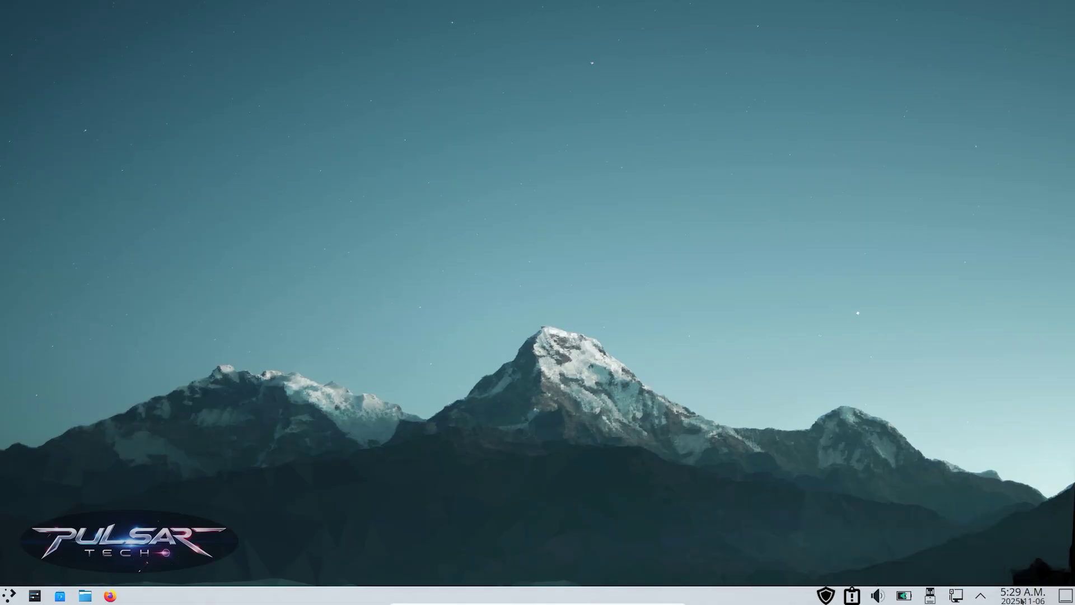
# Open KDE System Settings from the desktop's Configure Display Settings entry
pyautogui.rightClick(649, 425)
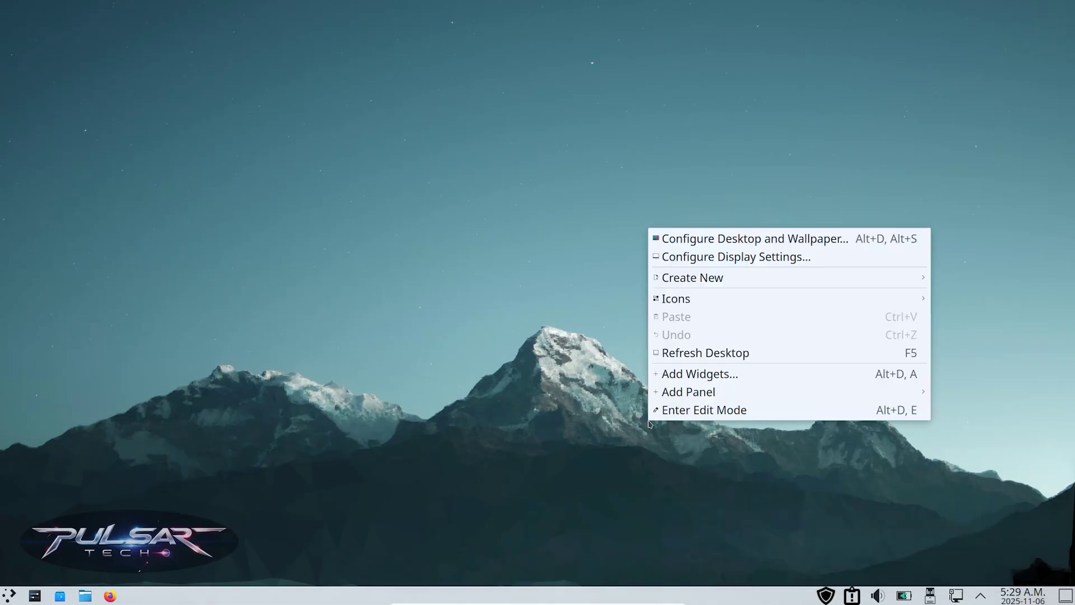
pyautogui.click(679, 258)
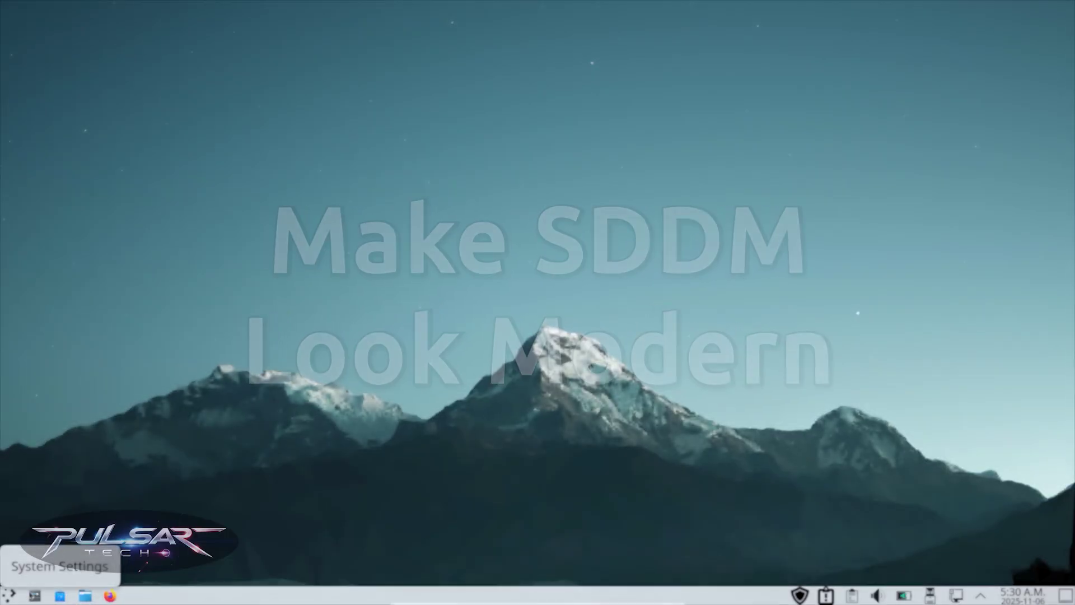
pyautogui.click(34, 596)
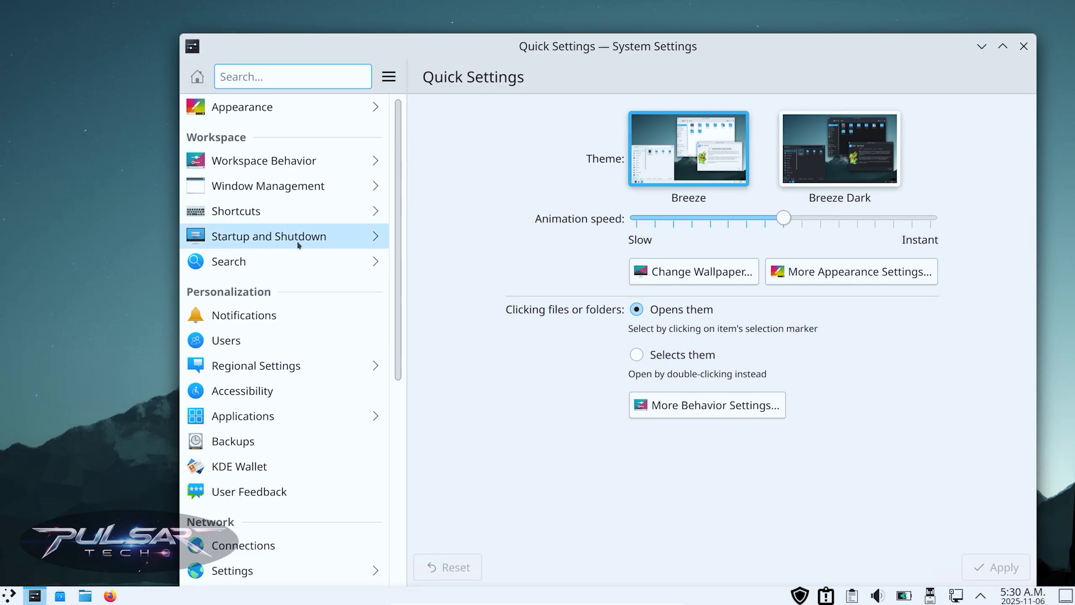
# On the Startup and Shutdown Login Screen (SDDM) page, open Get New SDDM Themes
pyautogui.click(298, 243)
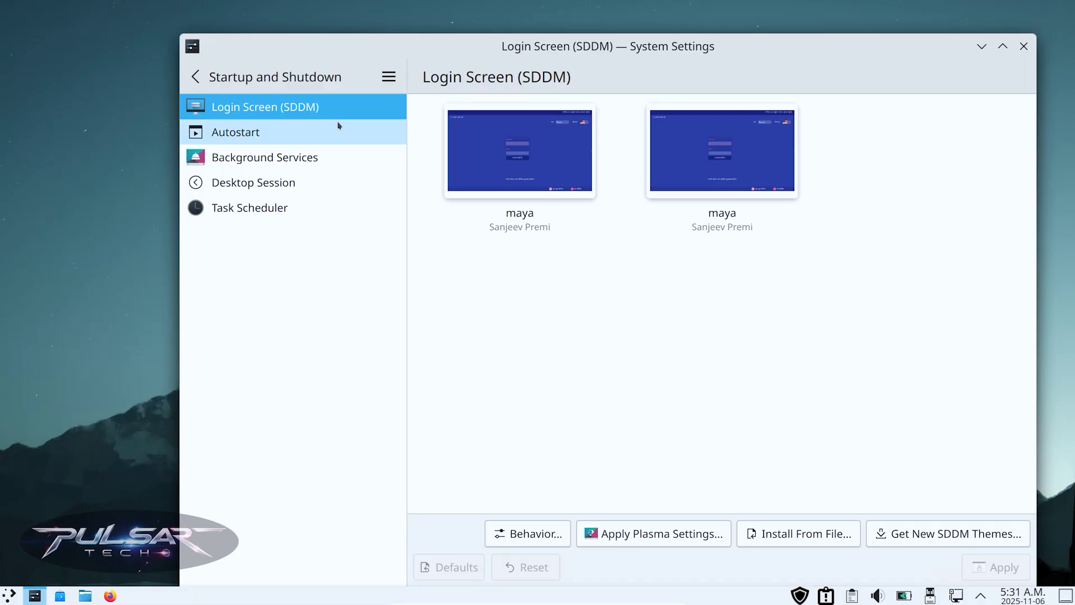
pyautogui.click(952, 541)
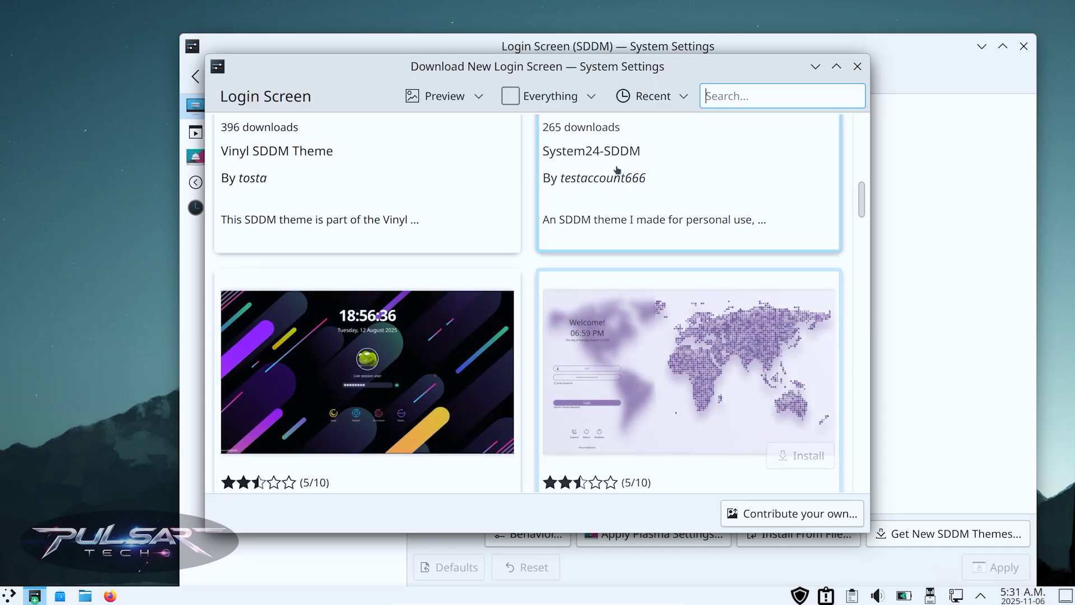
# Scroll through the list of downloadable SDDM login themes
pyautogui.scroll(-3, 637, 407)
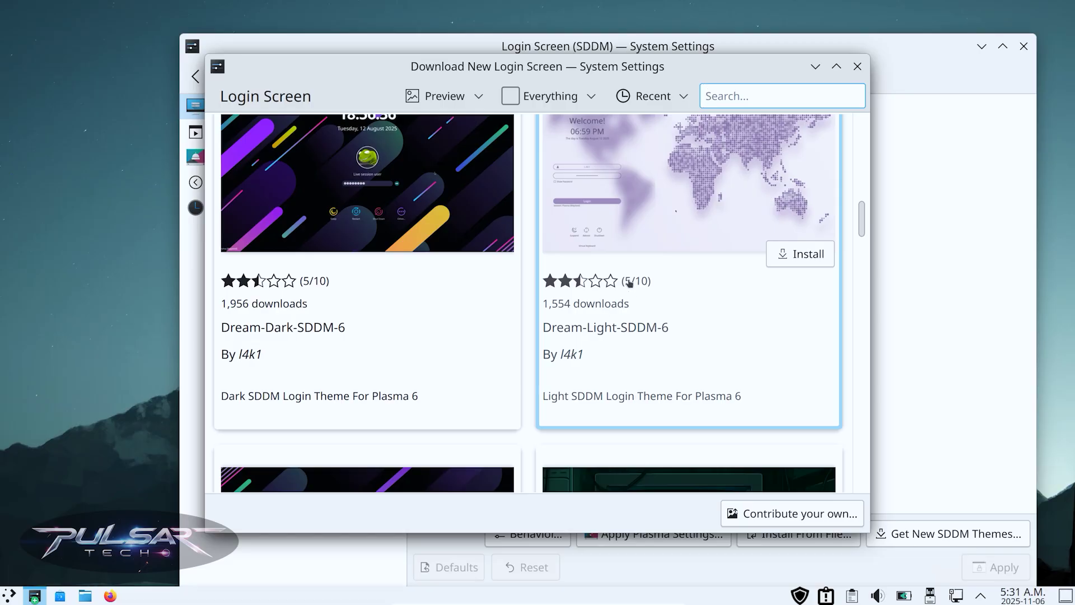
pyautogui.scroll(-4, 604, 355)
pyautogui.scroll(-5, 613, 369)
pyautogui.scroll(5, 616, 369)
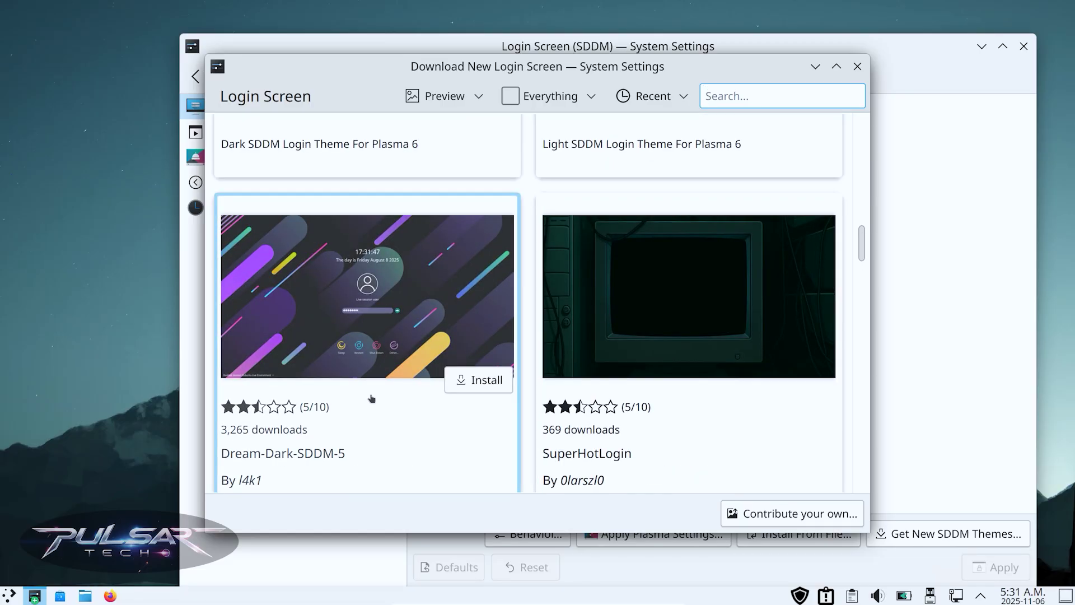
pyautogui.scroll(-5, 381, 384)
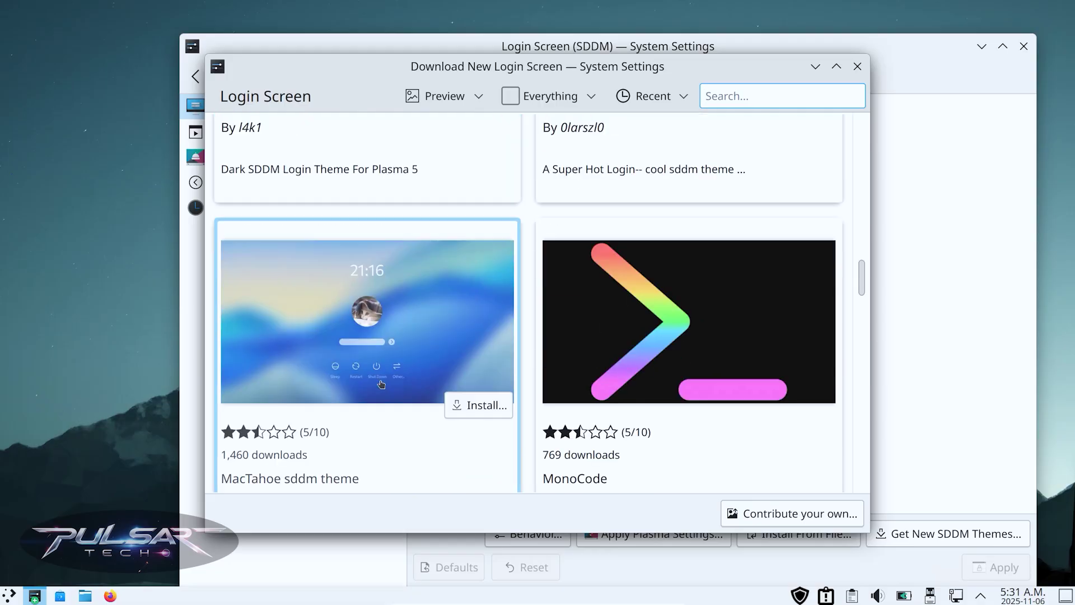
pyautogui.scroll(-5, 539, 436)
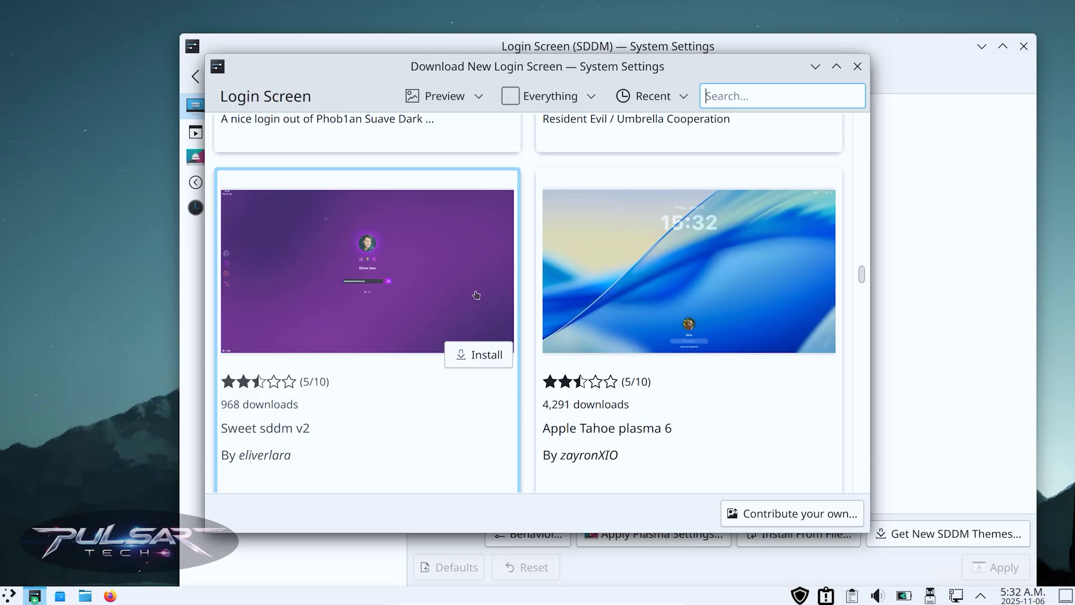
# Sort the themes by highest rating and find Sugar Candy for SDDM
pyautogui.click(681, 103)
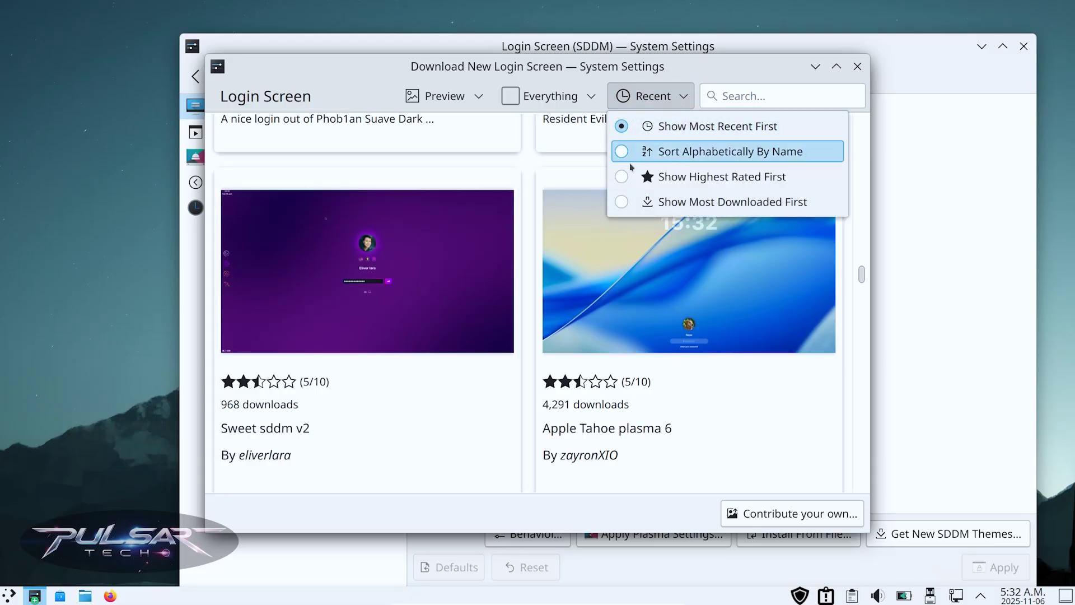
pyautogui.click(622, 177)
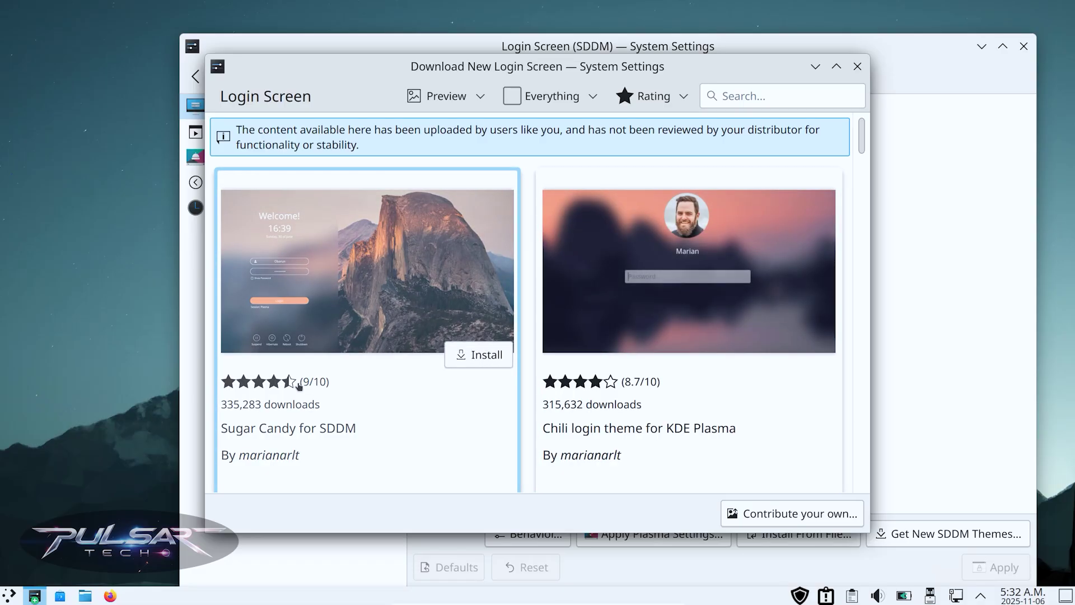
pyautogui.scroll(-5, 336, 292)
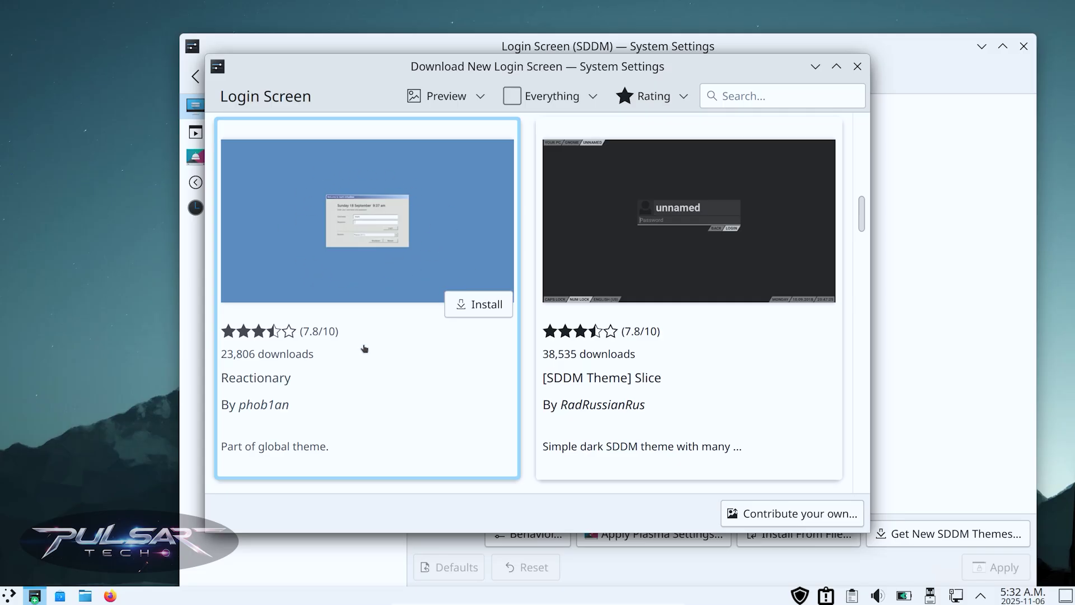
pyautogui.scroll(-10, 342, 356)
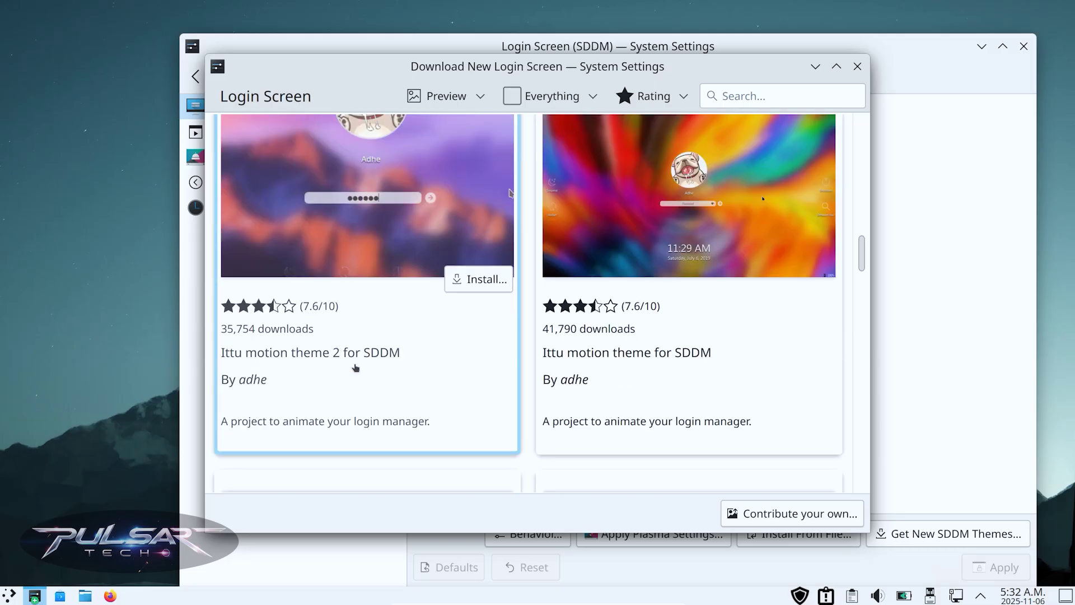
pyautogui.scroll(15, 338, 318)
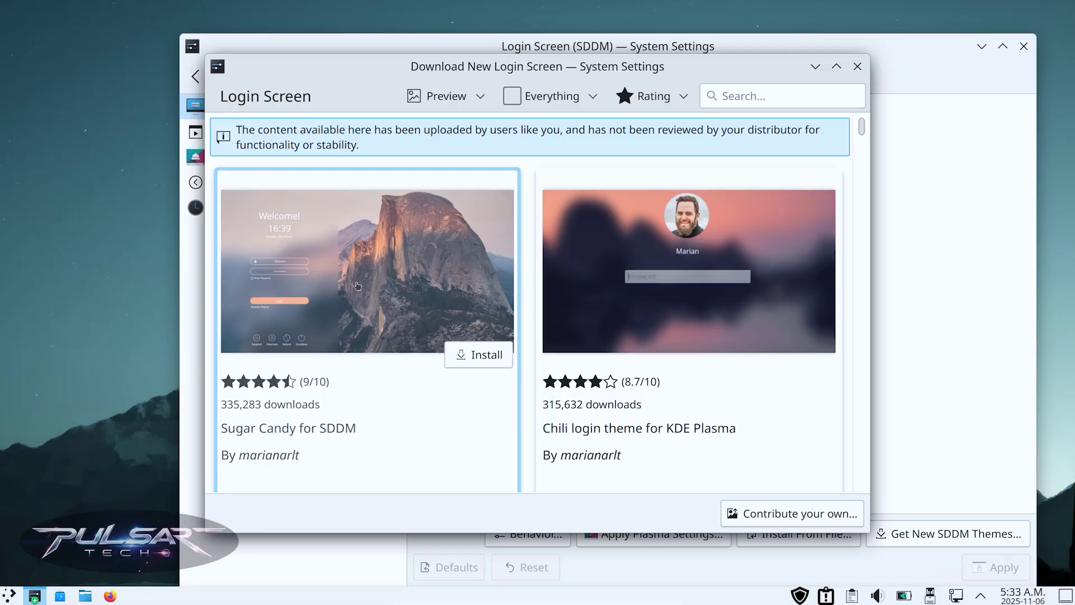
# Install the Sugar Candy theme, authenticating with the admin password
pyautogui.click(476, 362)
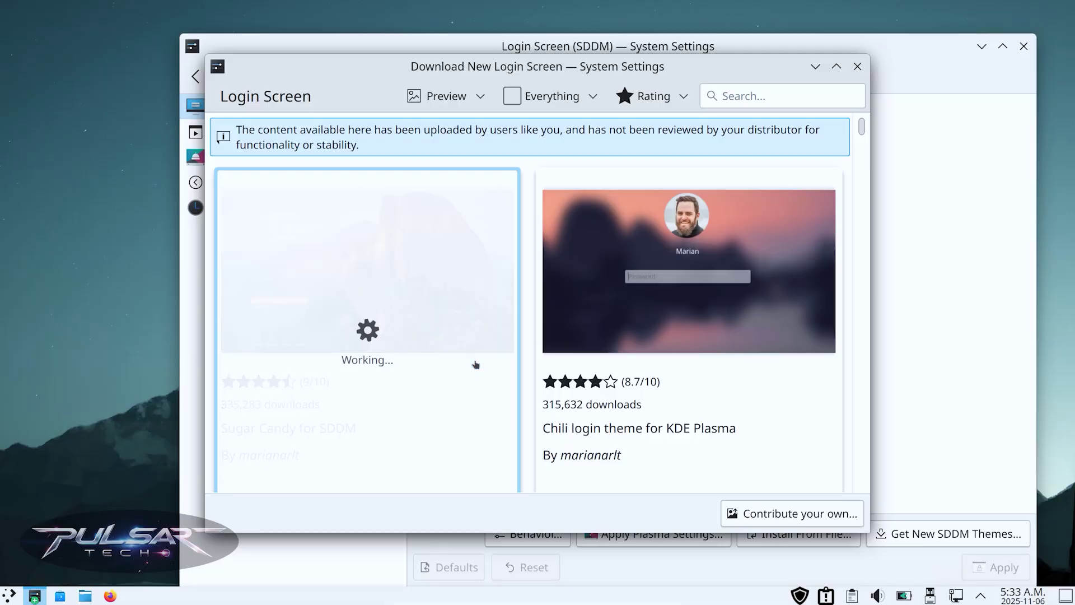
pyautogui.write('*****')
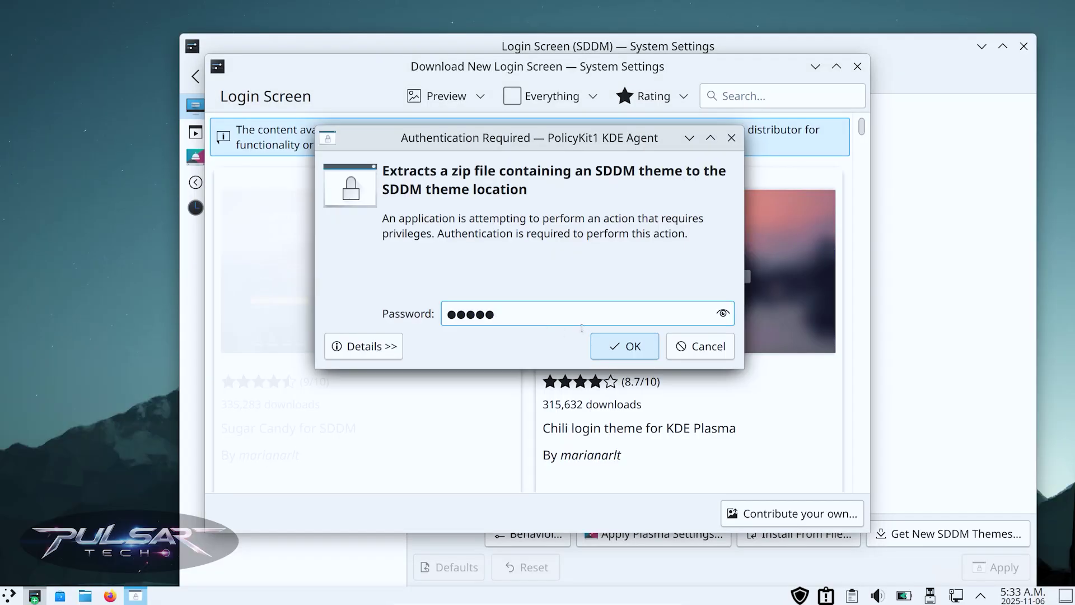
pyautogui.click(610, 354)
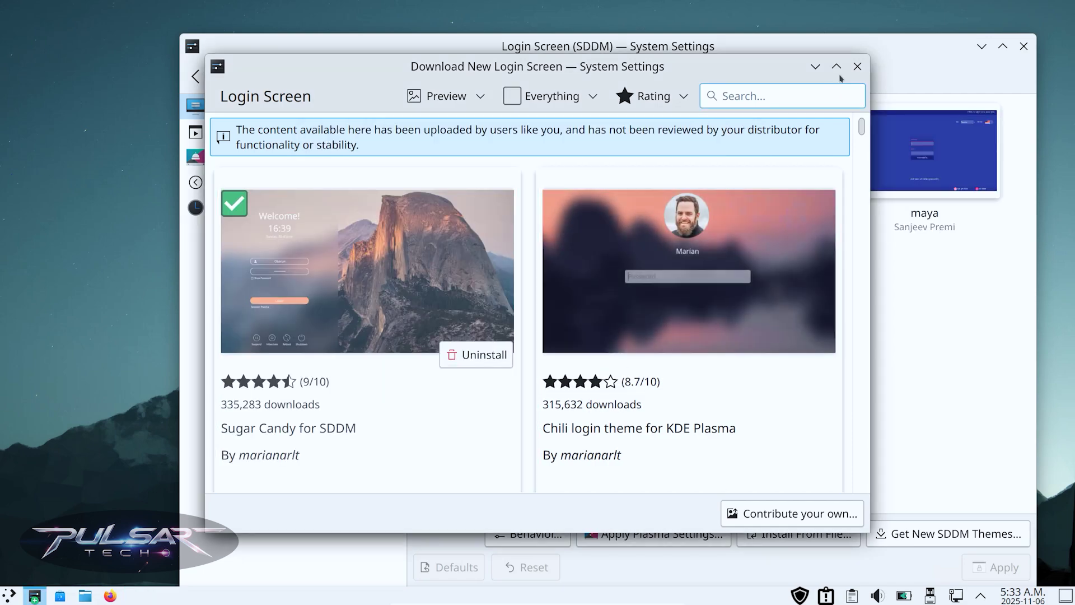
pyautogui.click(857, 67)
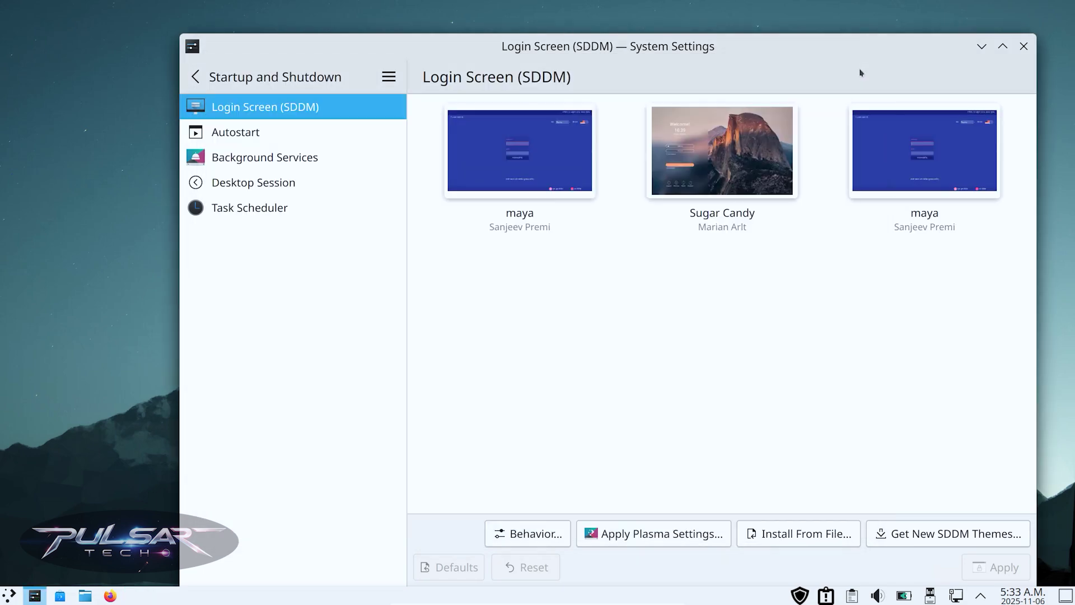
# Apply Sugar Candy as the login screen with authentication, then close System Settings
pyautogui.click(737, 147)
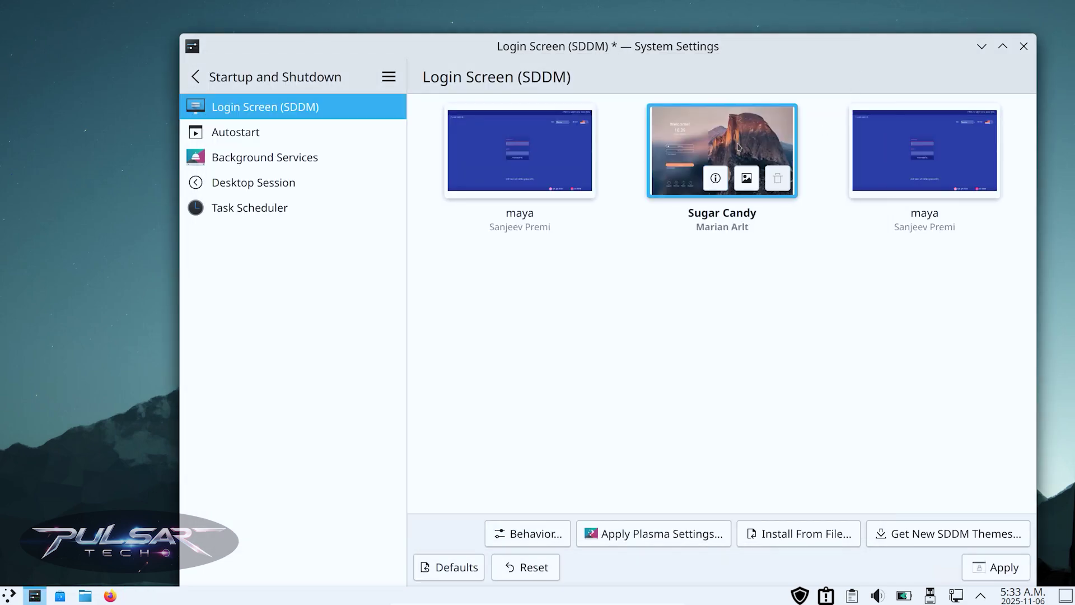
pyautogui.click(981, 567)
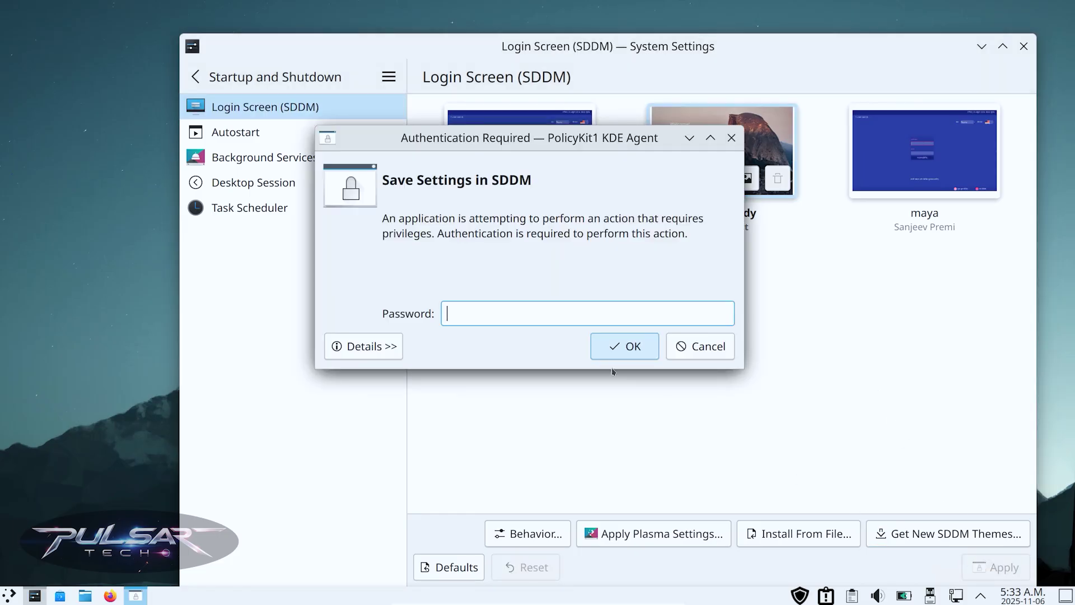
pyautogui.write('******')
pyautogui.click(615, 354)
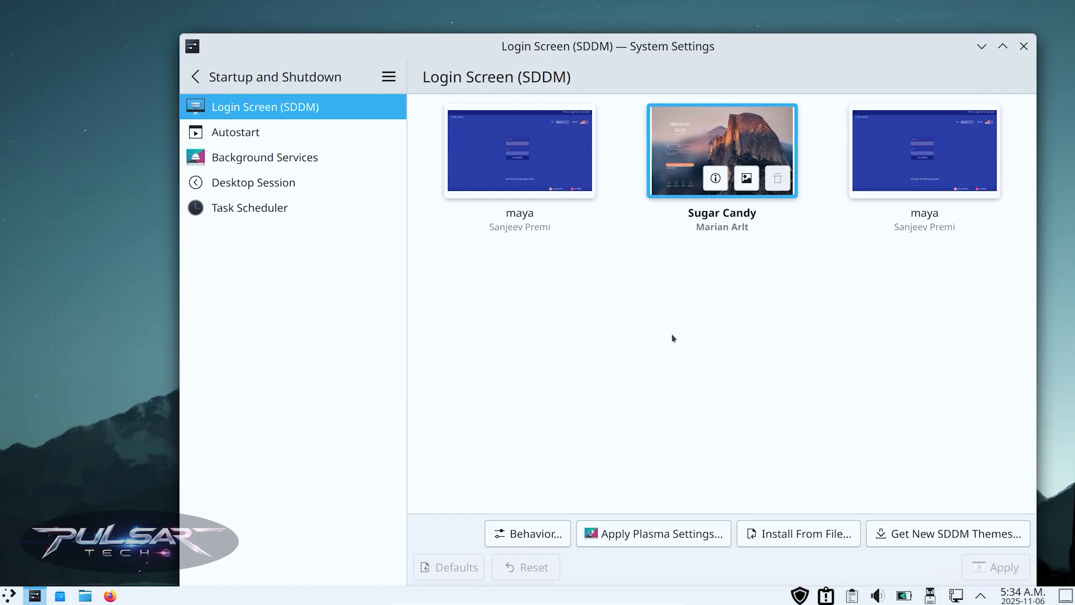
pyautogui.click(1023, 46)
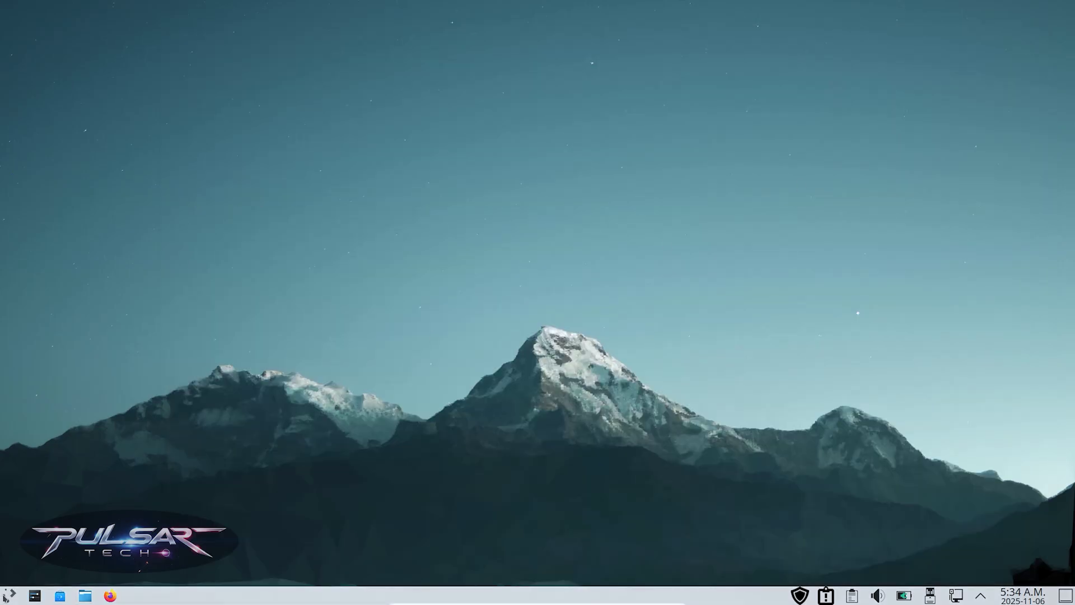
# Log out of the Plasma session through the application launcher's leave options
pyautogui.click(6, 597)
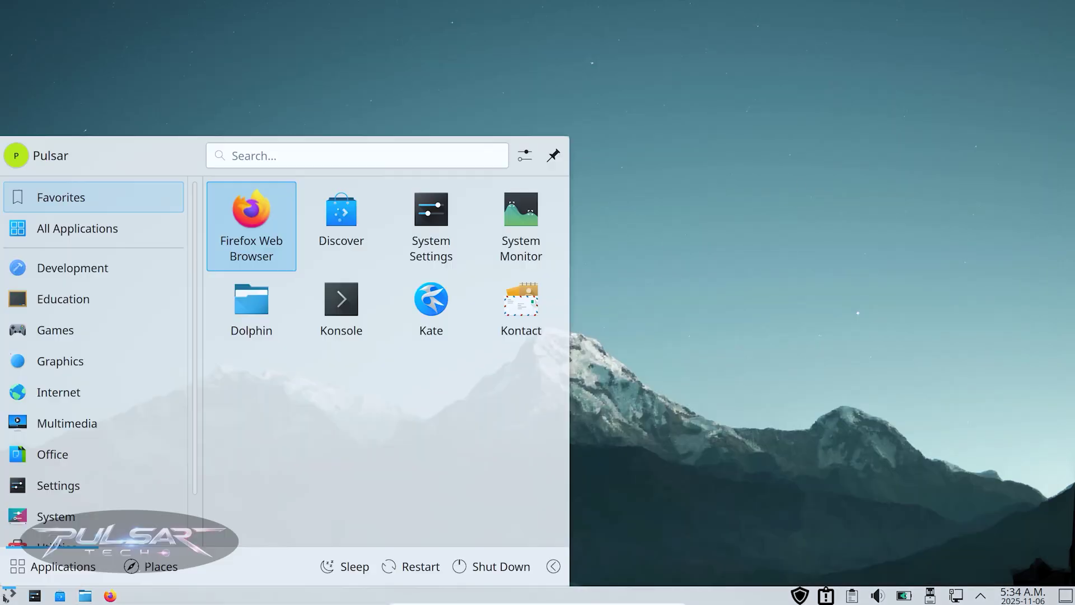
pyautogui.click(554, 567)
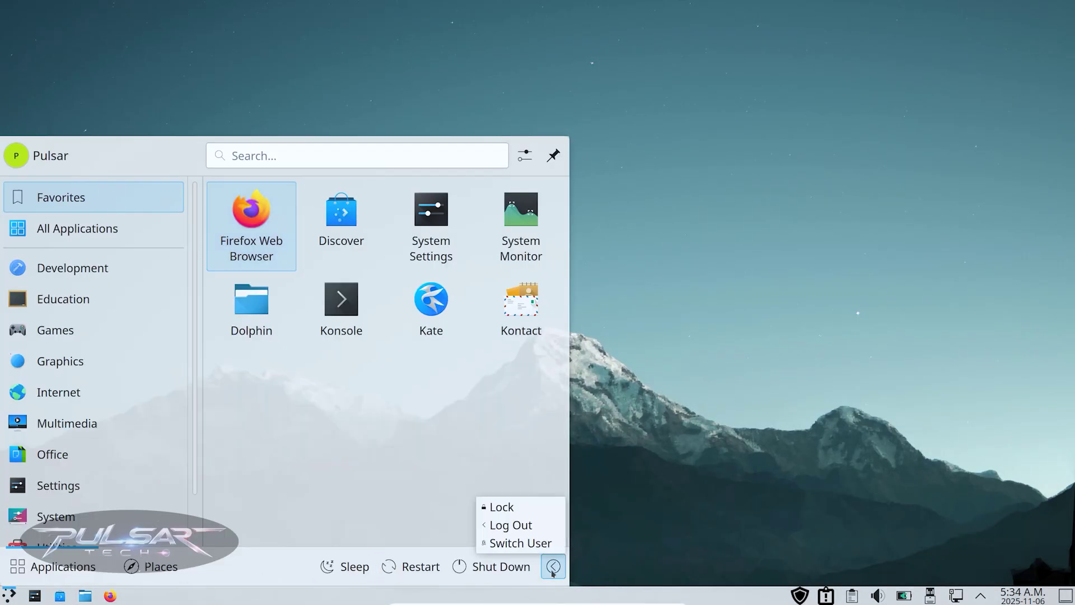
pyautogui.click(529, 533)
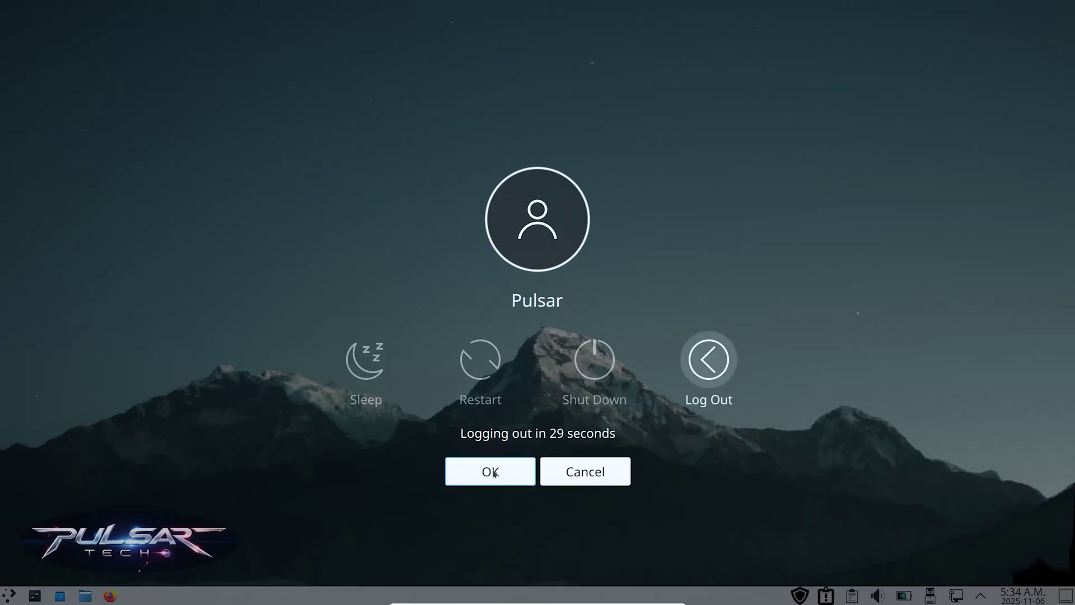
pyautogui.click(491, 472)
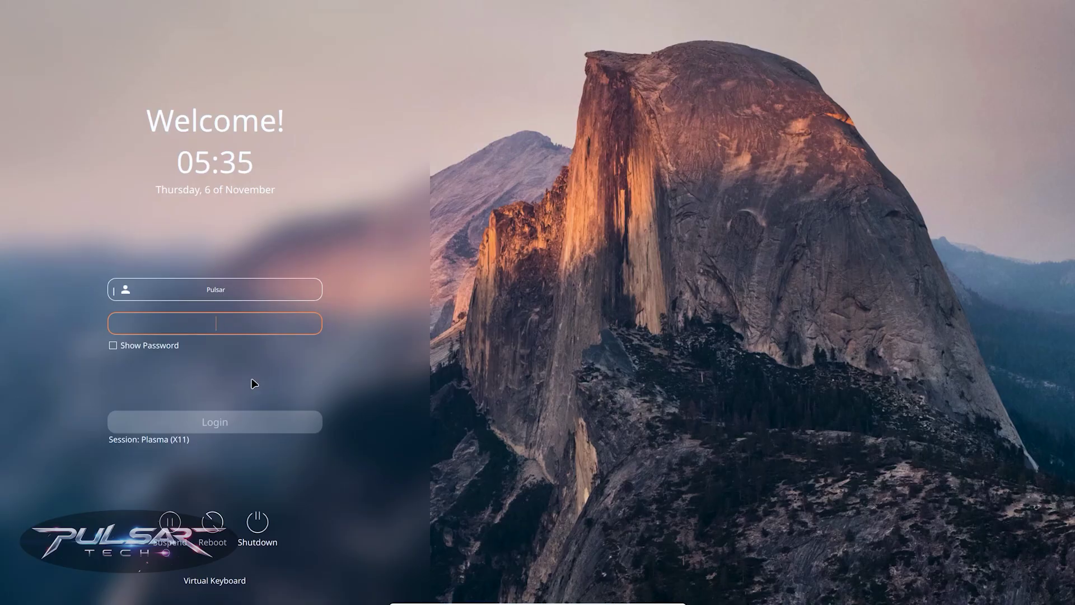
# Keep the Plasma (X11) session and sign in with the account password
pyautogui.click(160, 440)
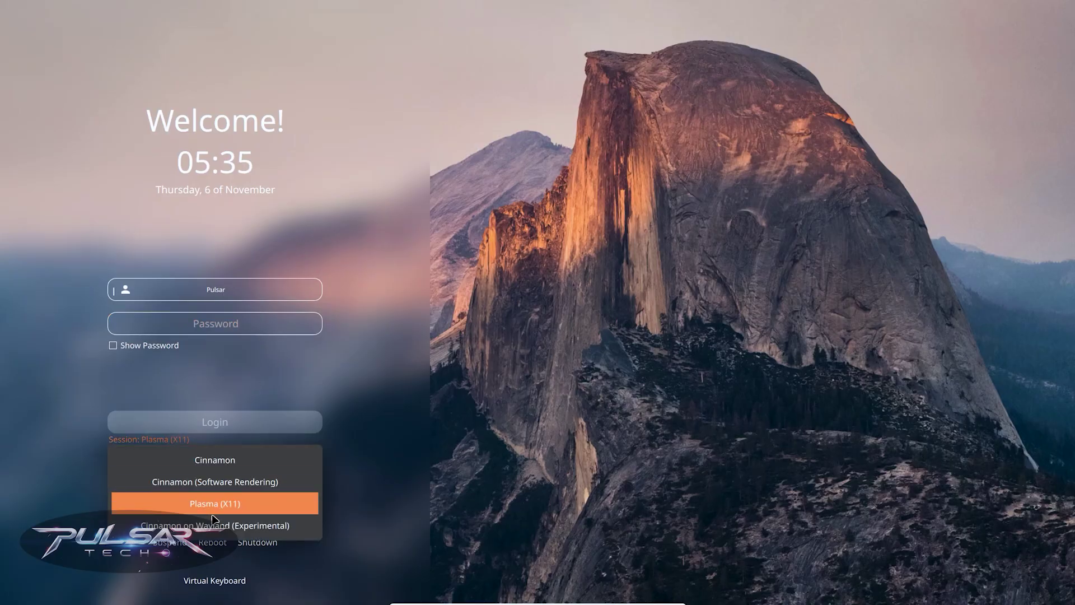
pyautogui.click(112, 394)
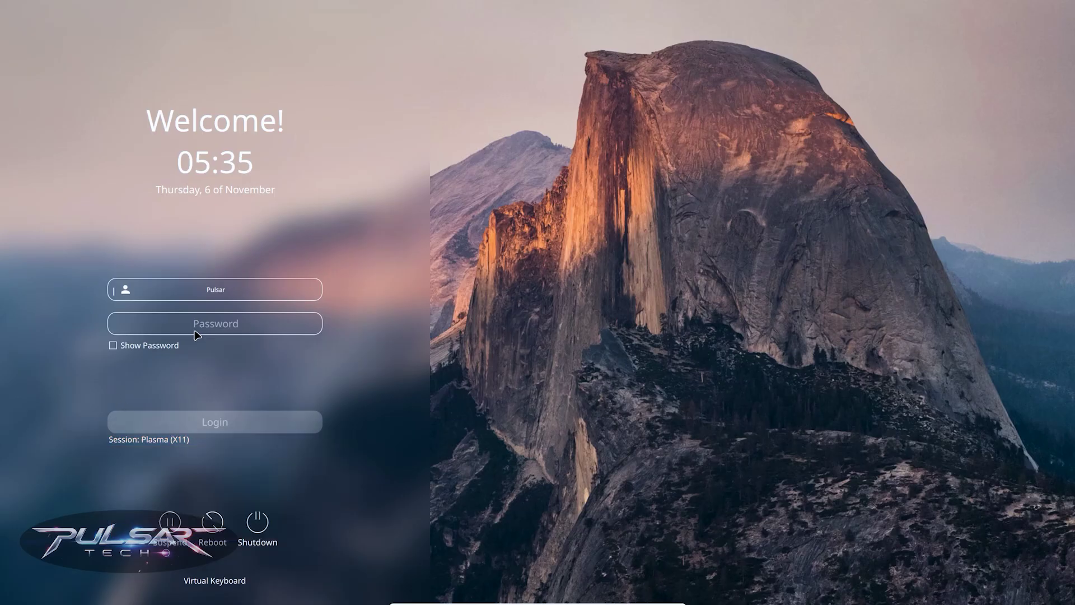
pyautogui.click(196, 332)
pyautogui.write('******')
pyautogui.click(218, 422)
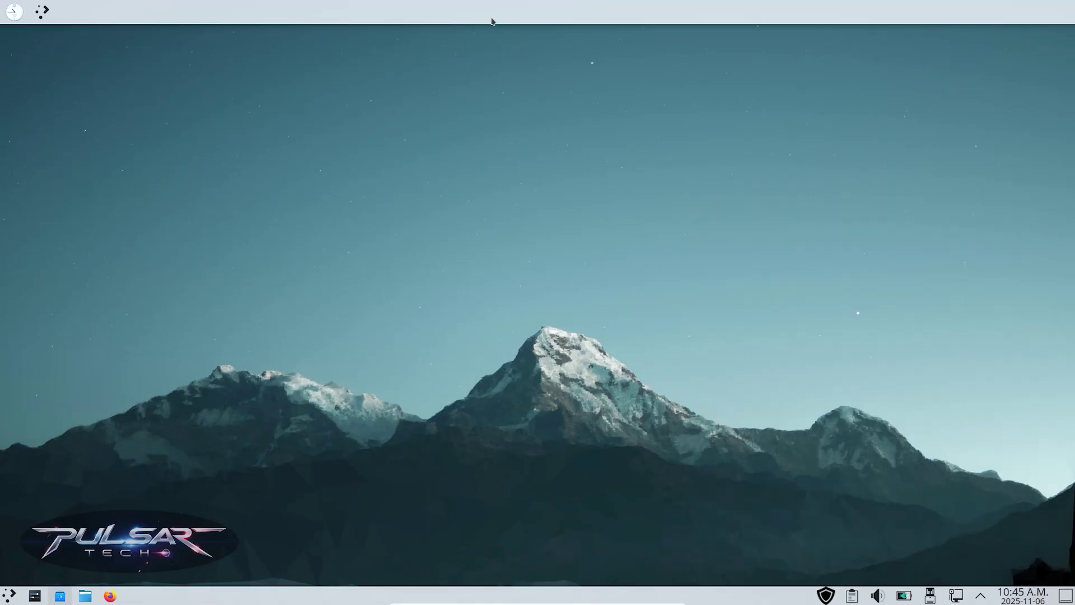
# Enter panel Edit Mode and enable Floating Panel under More Options
pyautogui.rightClick(492, 21)
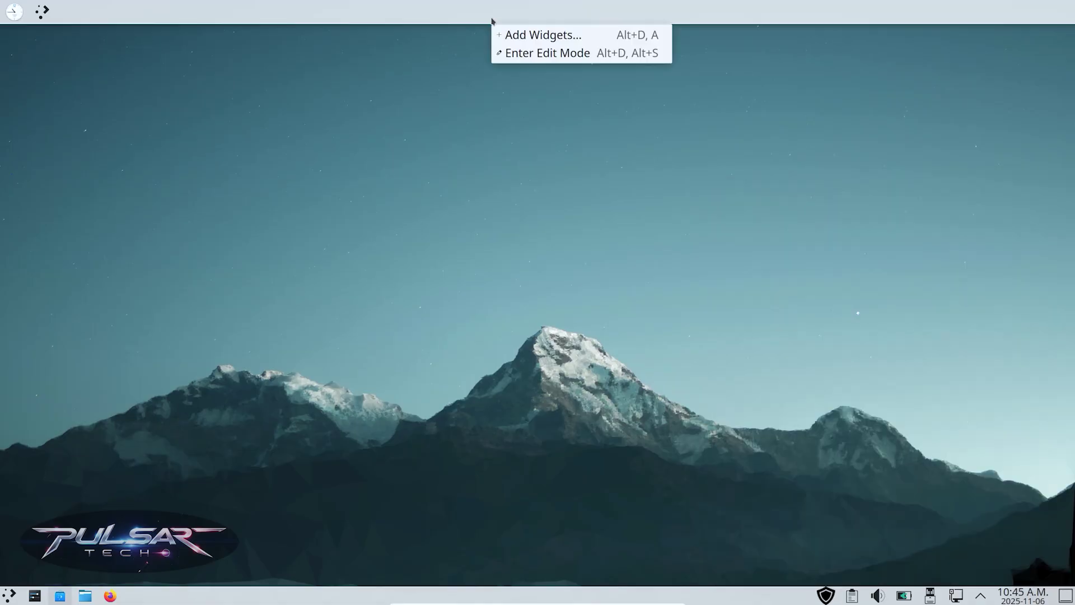
pyautogui.click(504, 54)
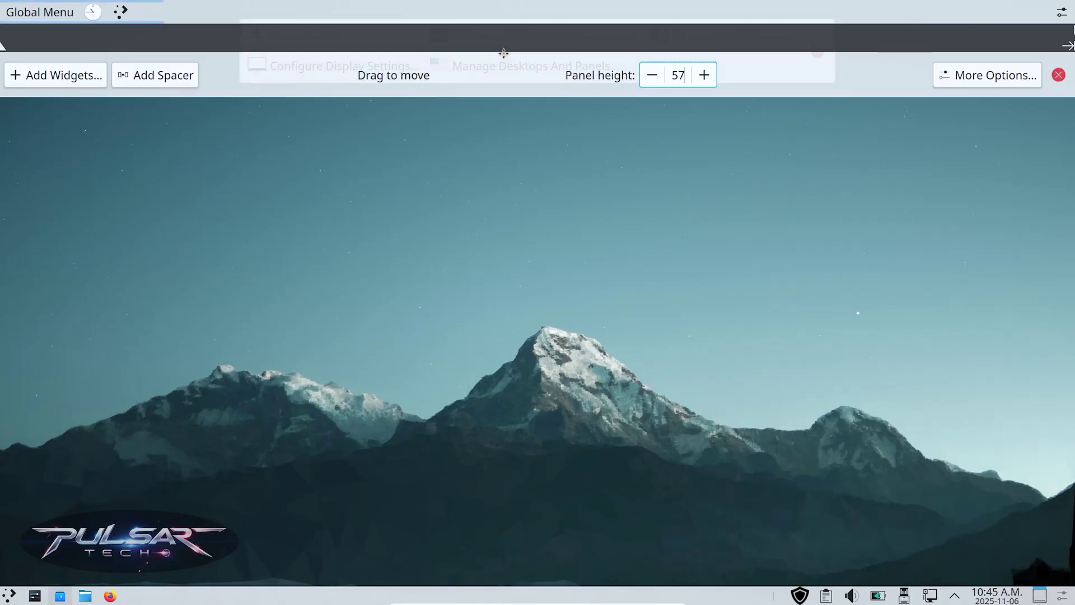
pyautogui.click(965, 83)
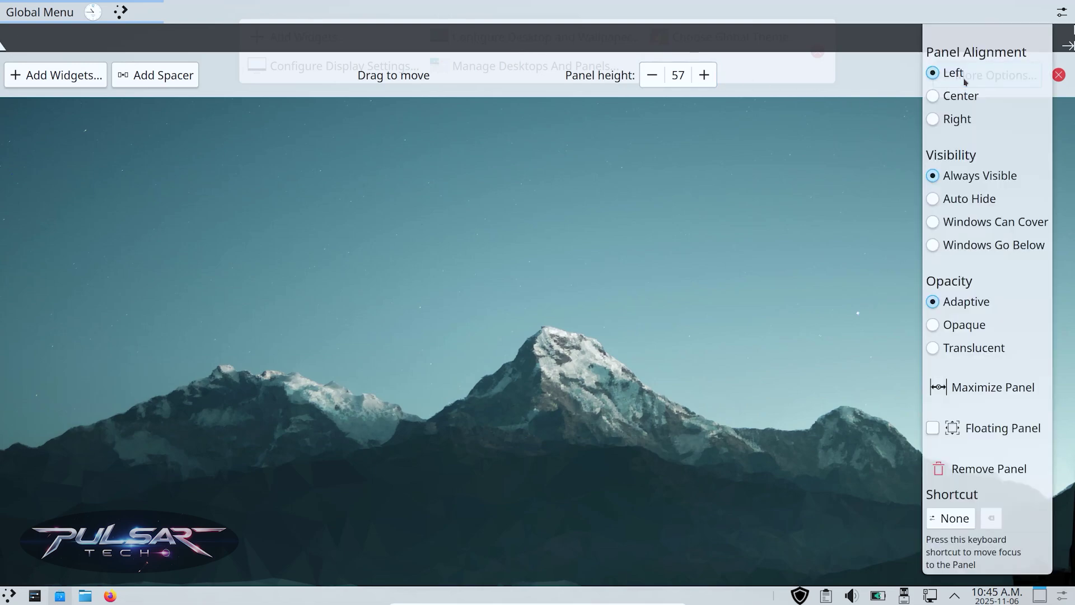
pyautogui.click(932, 429)
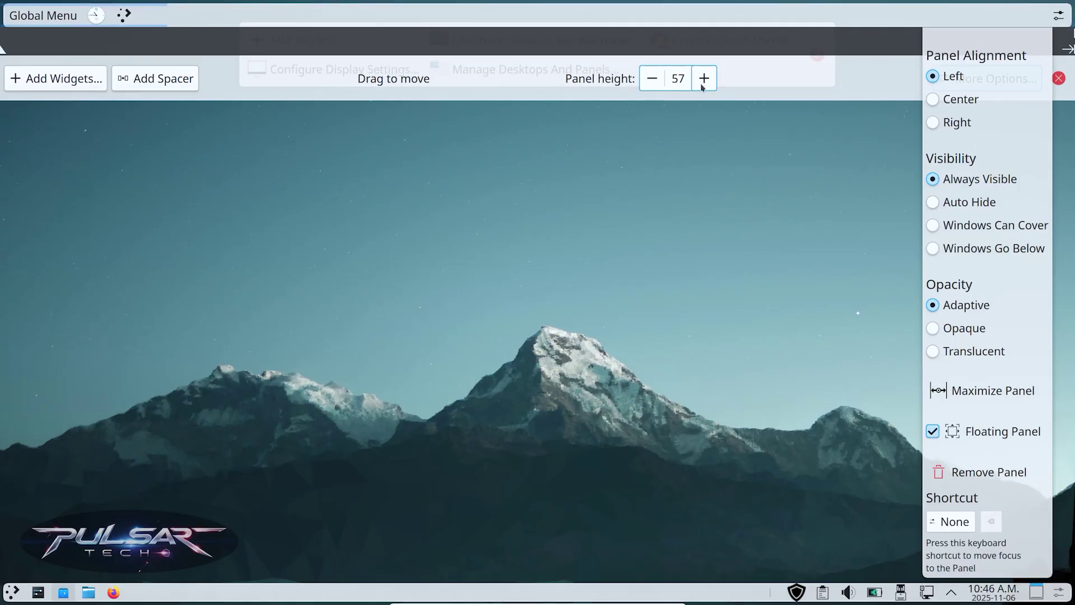
# Lower the top panel's height three steps, then raise it three steps
pyautogui.click(652, 78)
pyautogui.click(652, 78)
pyautogui.click(652, 78)
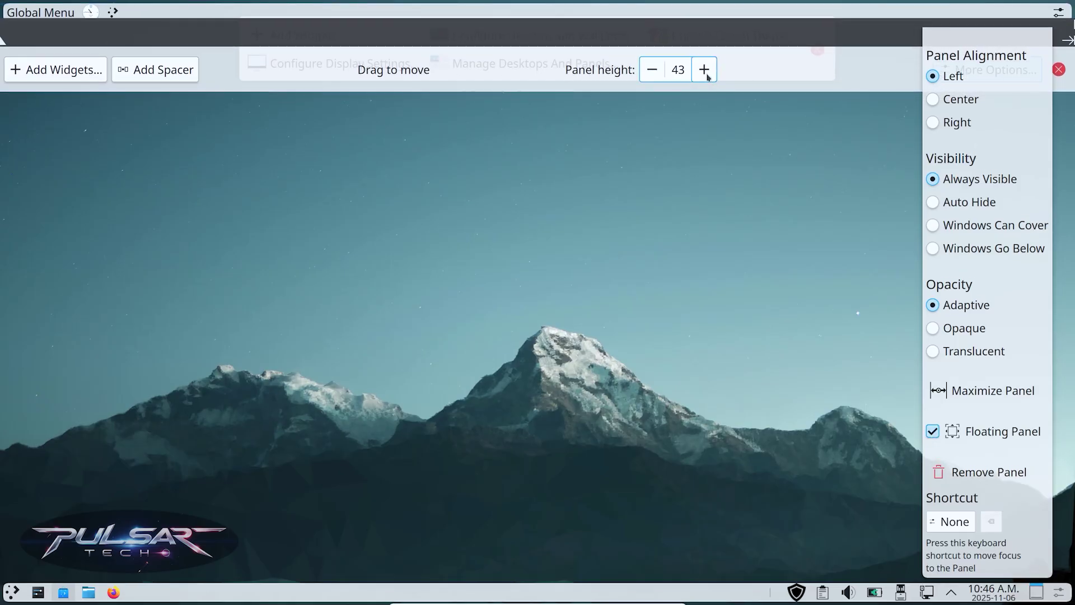
pyautogui.click(704, 71)
pyautogui.click(704, 70)
pyautogui.click(705, 71)
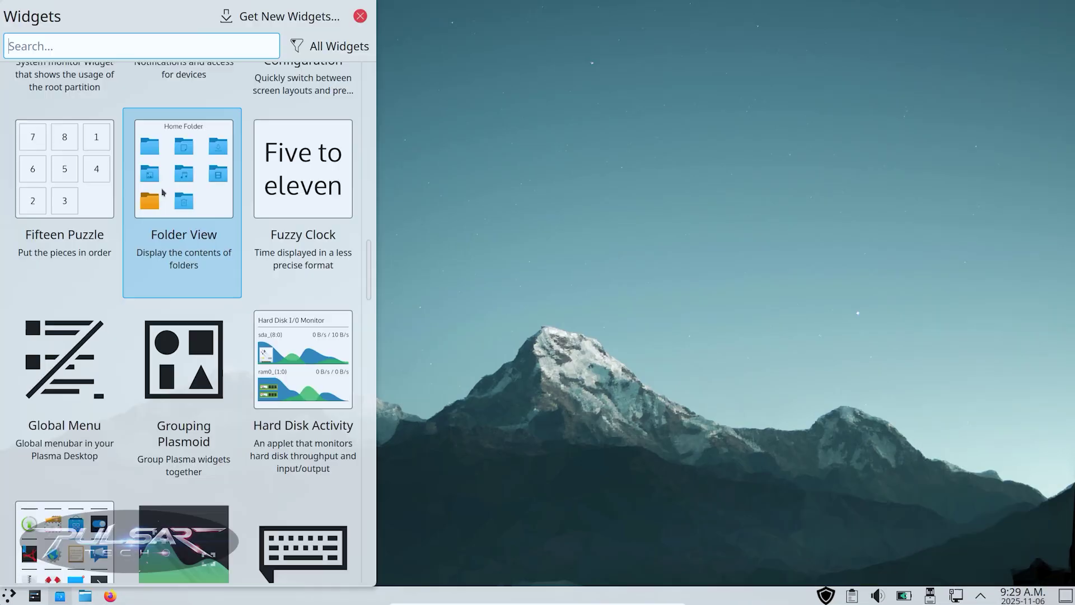
# Scroll through the list and show another application launcher category
pyautogui.scroll(-9, 169, 174)
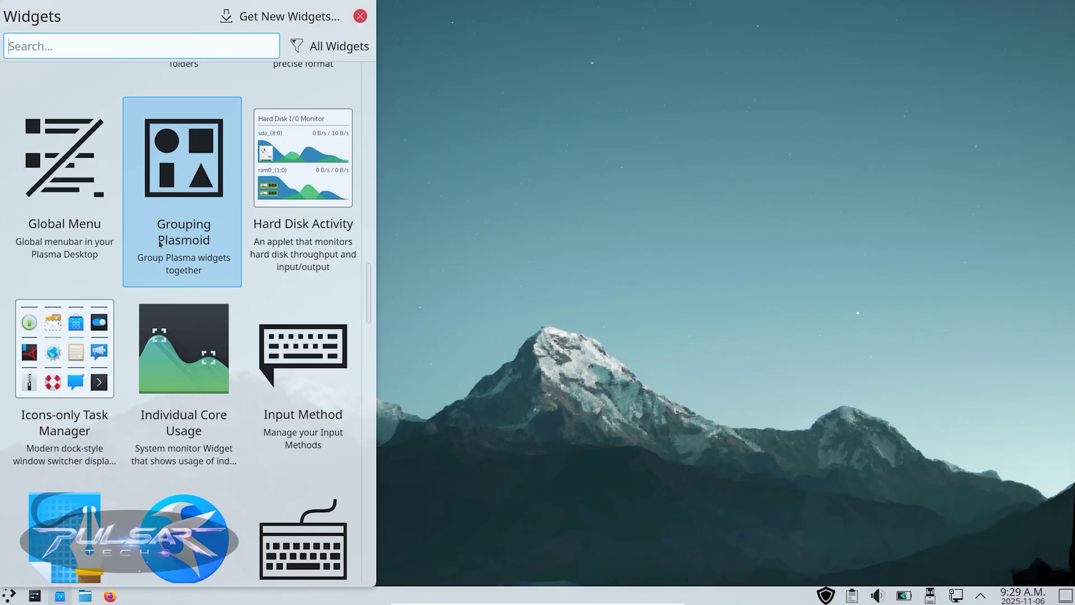
pyautogui.scroll(-13, 305, 298)
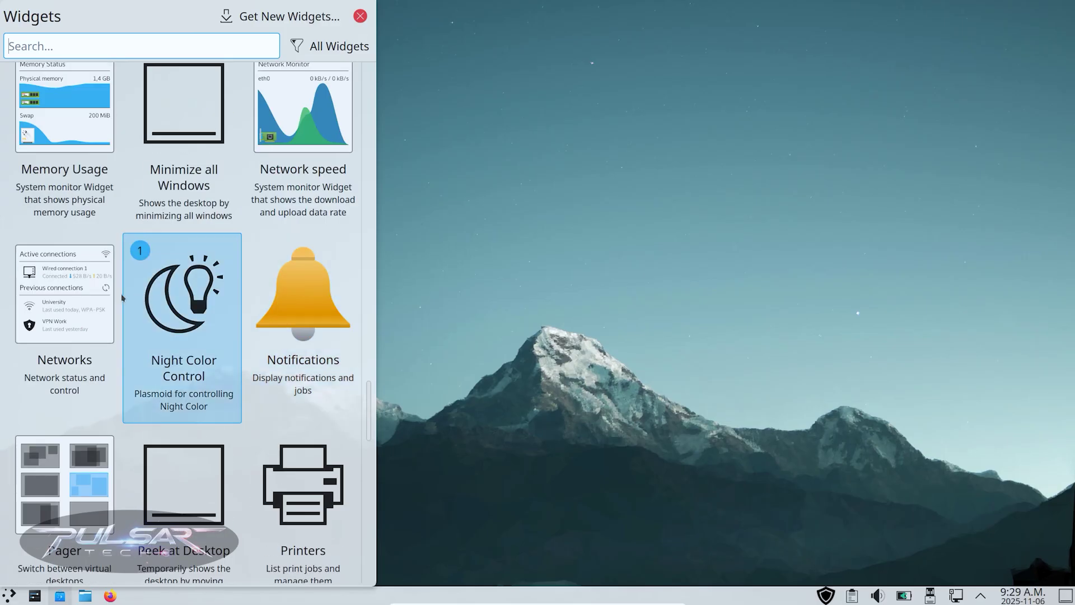
pyautogui.scroll(-16, 234, 330)
pyautogui.scroll(-3, 234, 331)
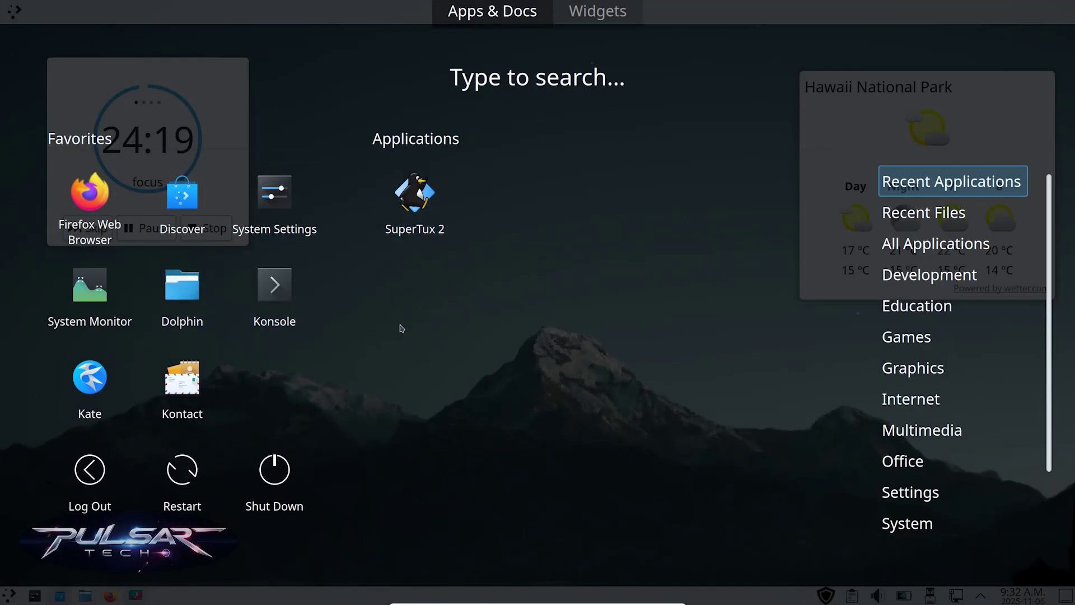
pyautogui.click(913, 307)
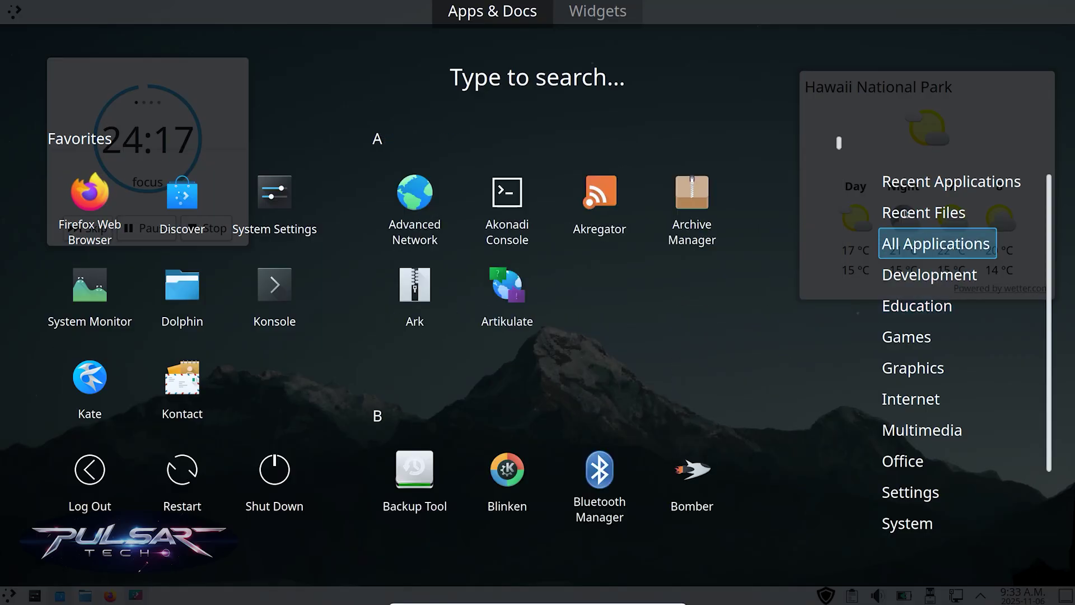
# Resize the weather widget, stretching it much taller
pyautogui.moveTo(932, 440)
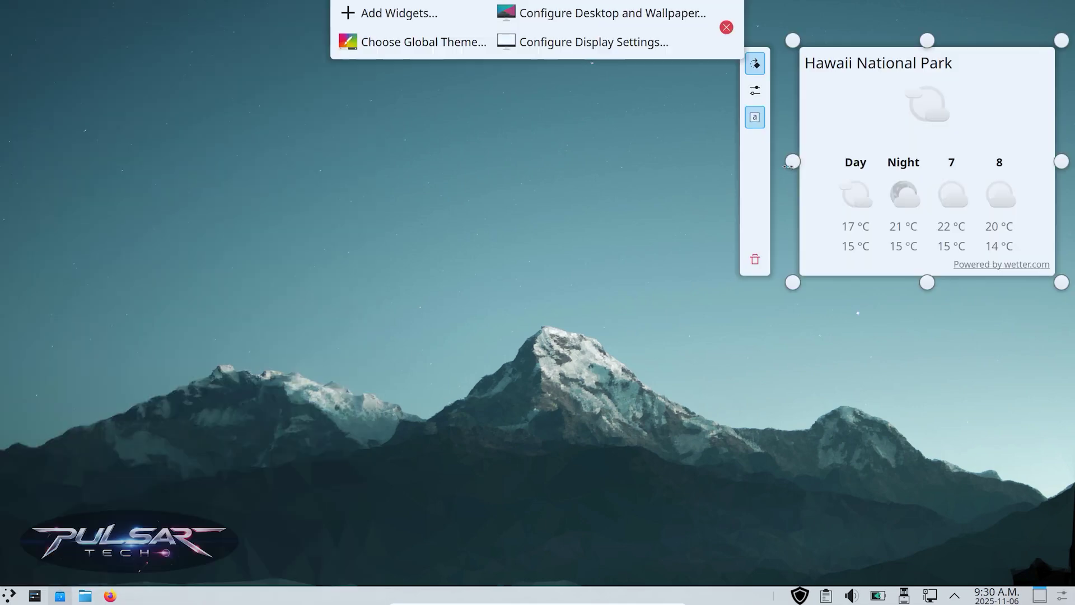
pyautogui.moveTo(789, 166)
pyautogui.mouseDown()
pyautogui.moveTo(502, 161)
pyautogui.moveTo(791, 161)
pyautogui.mouseUp()
pyautogui.moveTo(911, 275); pyautogui.dragTo(921, 513)
# Start and pause the focus timer, then drag it to the top-left corner
pyautogui.moveTo(902, 163)
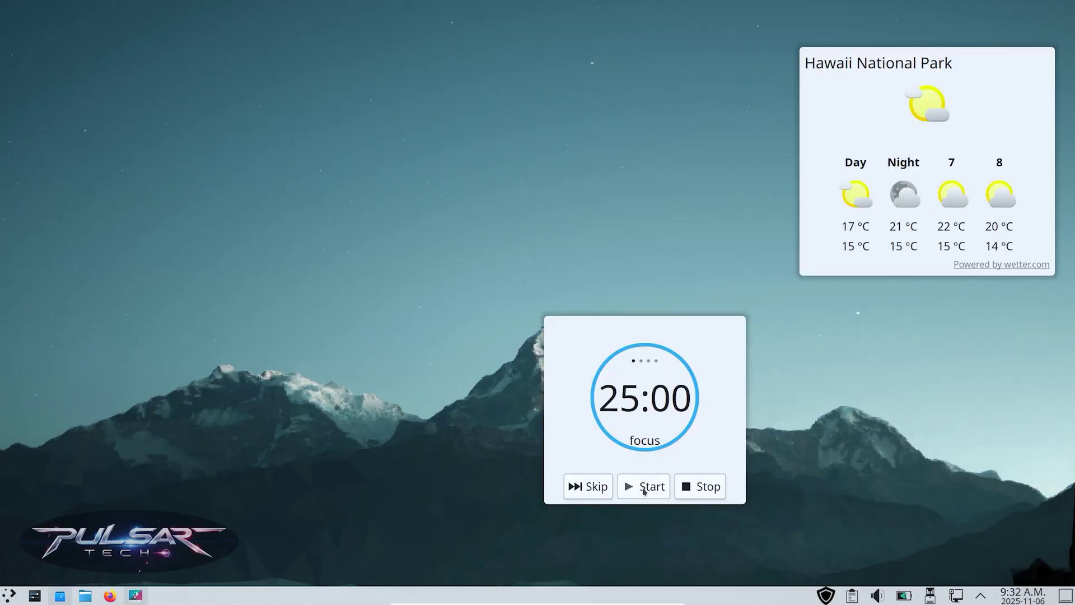
pyautogui.click(643, 487)
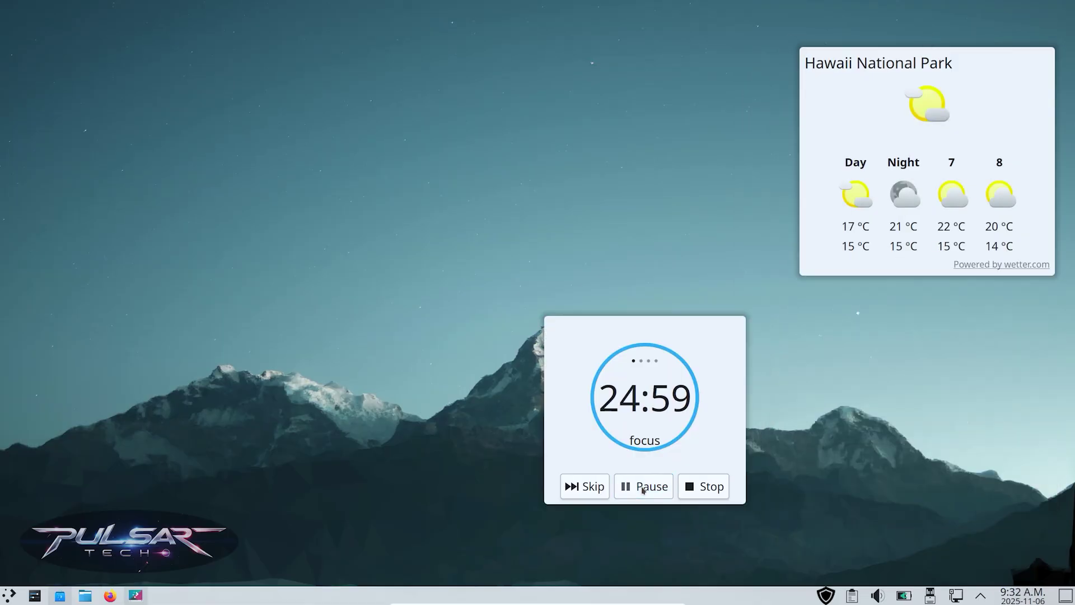
pyautogui.click(642, 487)
pyautogui.moveTo(604, 375); pyautogui.dragTo(106, 92)
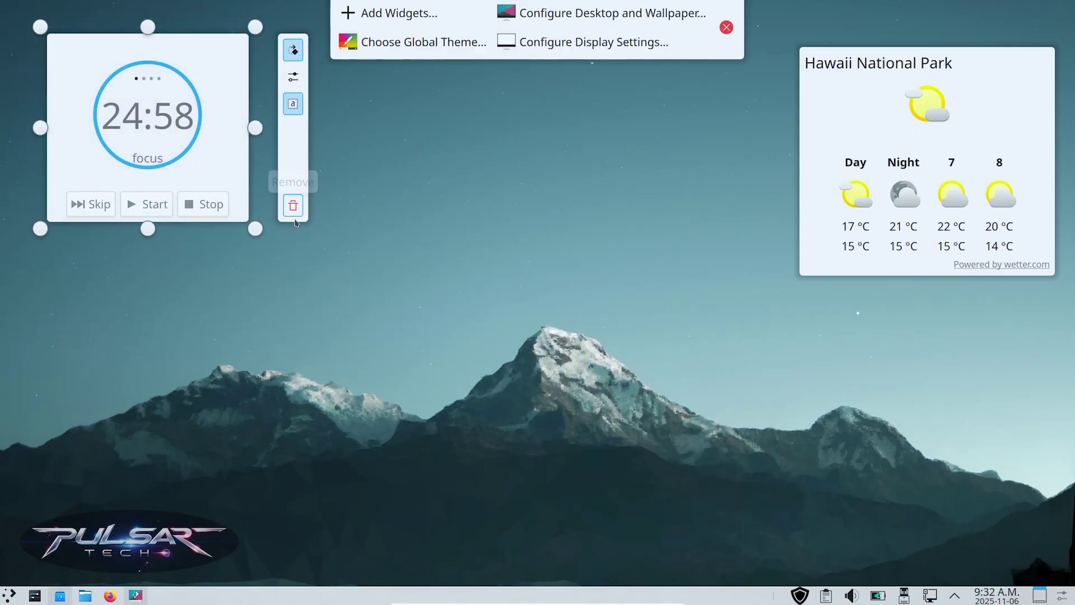
# Open the Add Widgets browser from the desktop menu and scroll through it
pyautogui.rightClick(141, 155)
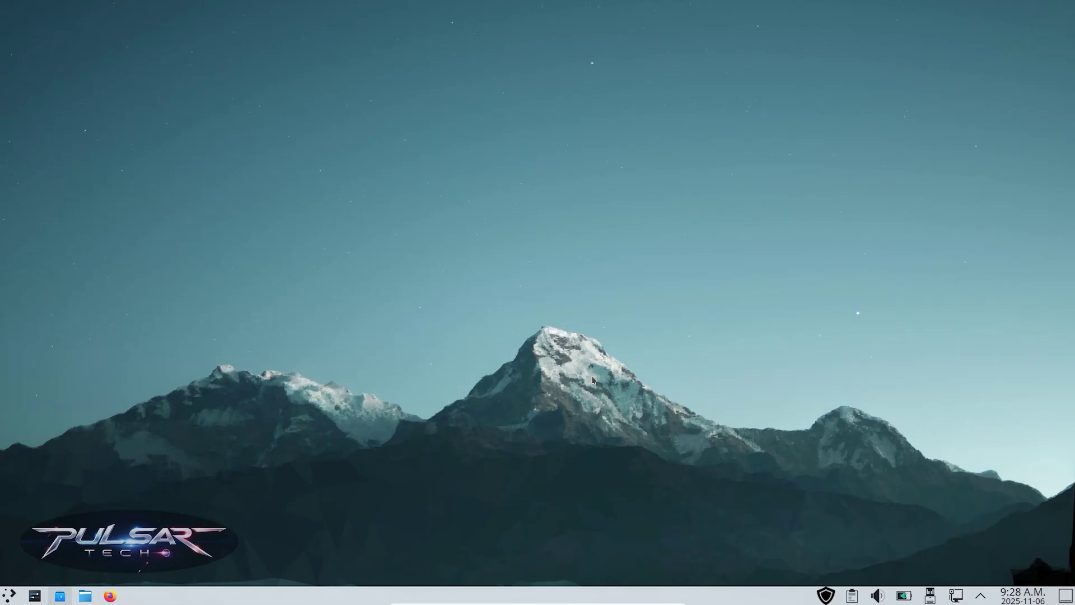
pyautogui.rightClick(550, 203)
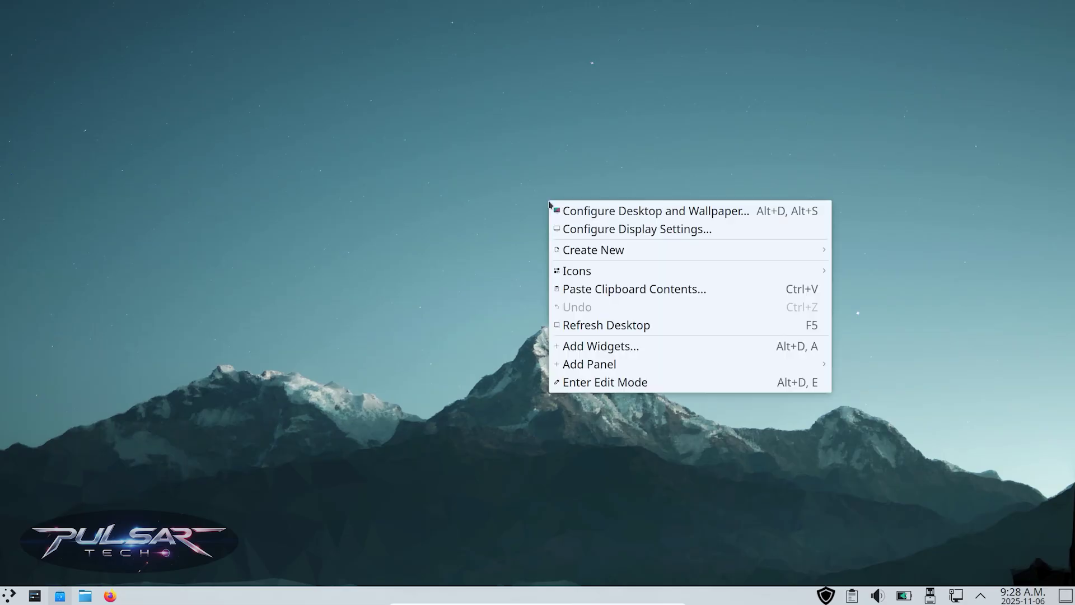
pyautogui.click(562, 349)
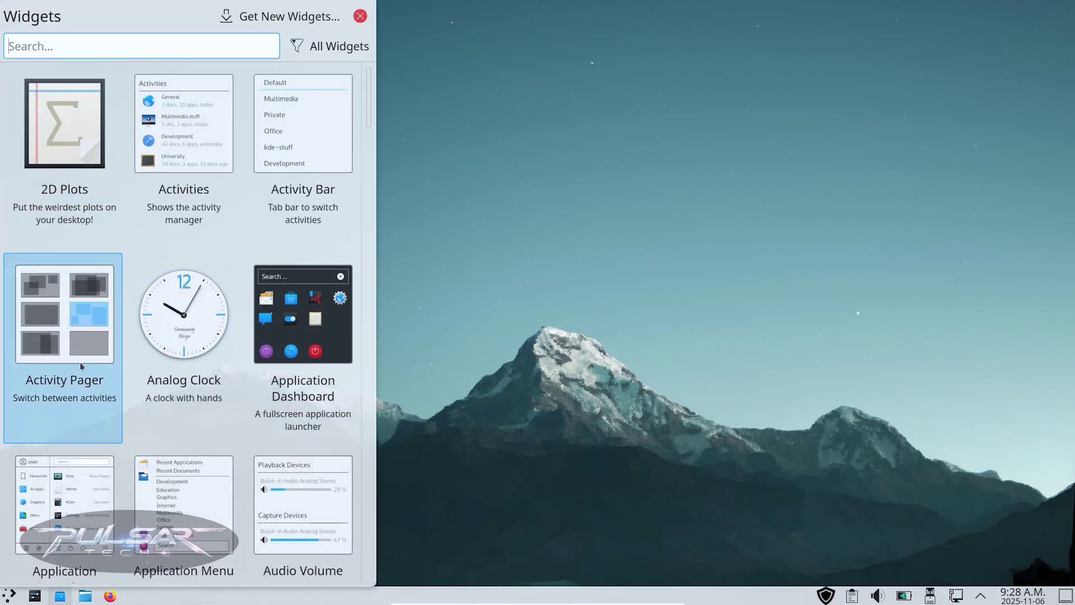
pyautogui.scroll(-5, 87, 386)
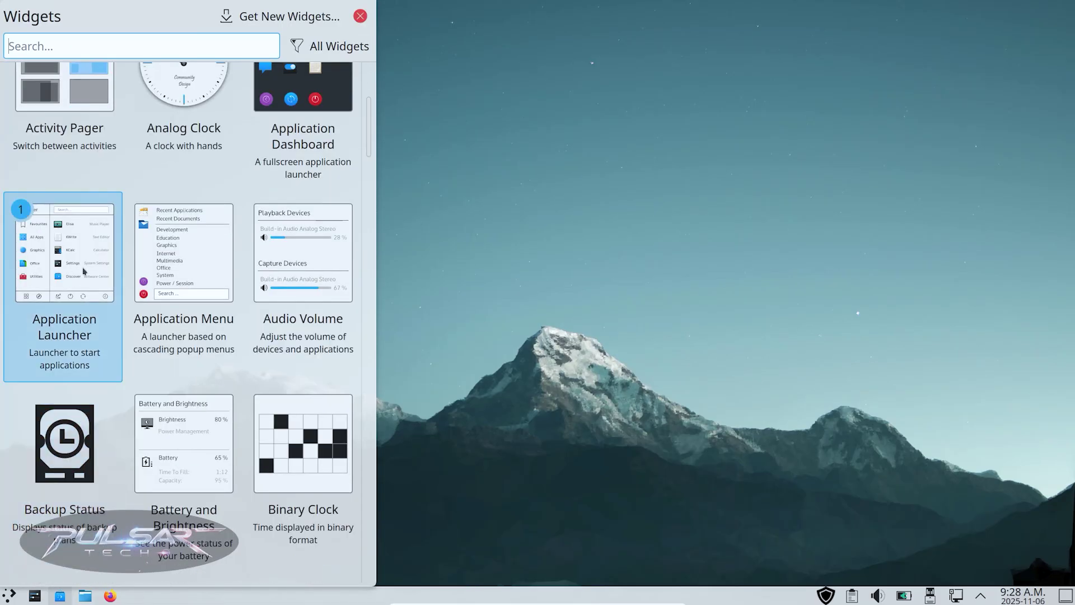
pyautogui.scroll(-8, 269, 436)
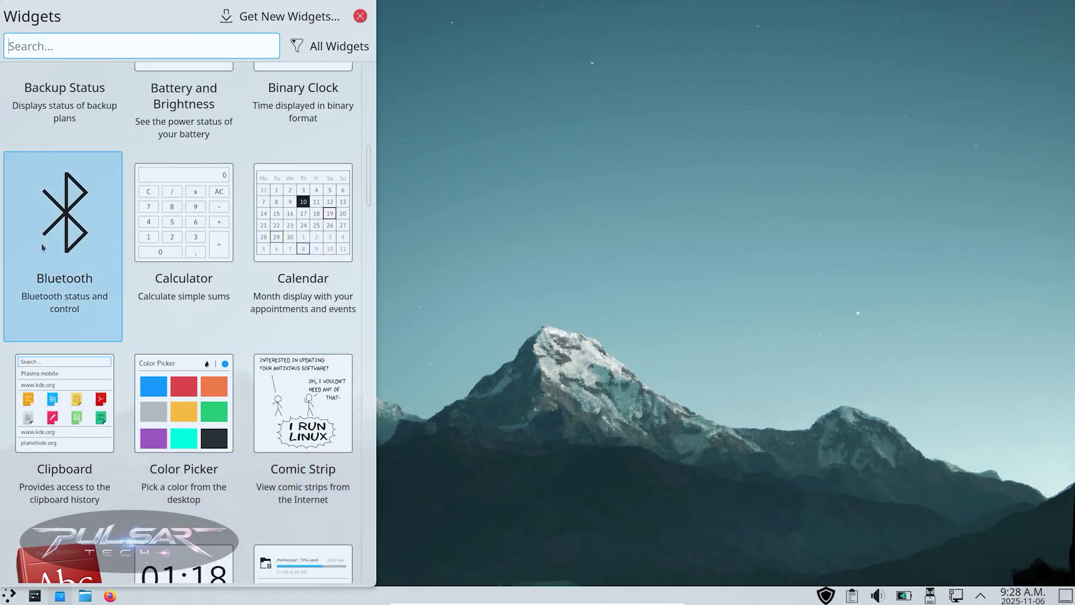
pyautogui.scroll(-8, 278, 336)
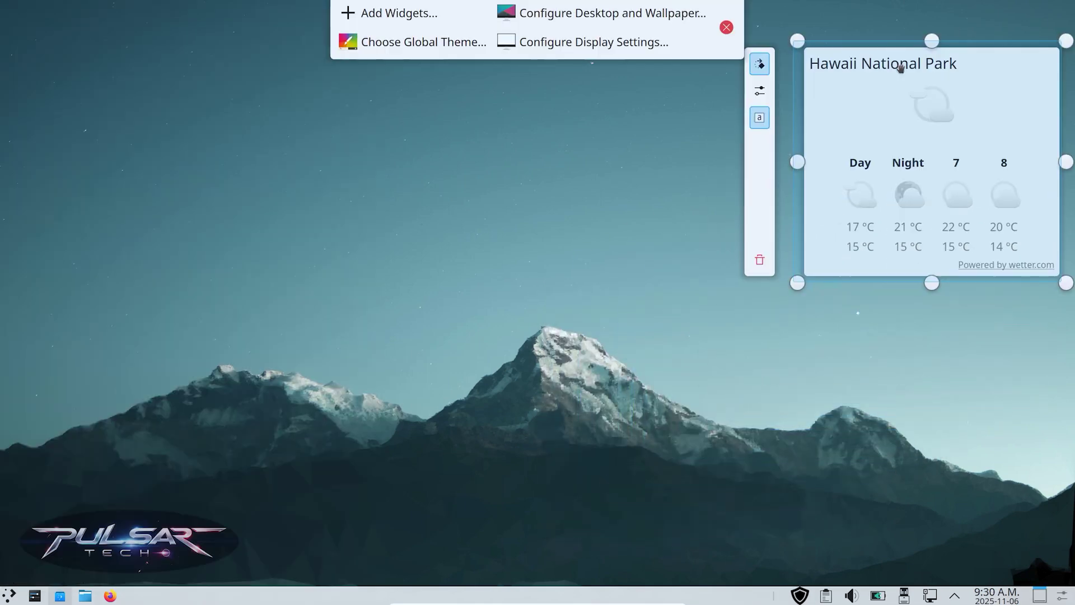
# Stretch the weather widget taller, then shrink it back to compact height
pyautogui.moveTo(792, 162)
pyautogui.mouseDown()
pyautogui.moveTo(502, 162)
pyautogui.moveTo(792, 162)
pyautogui.mouseUp()
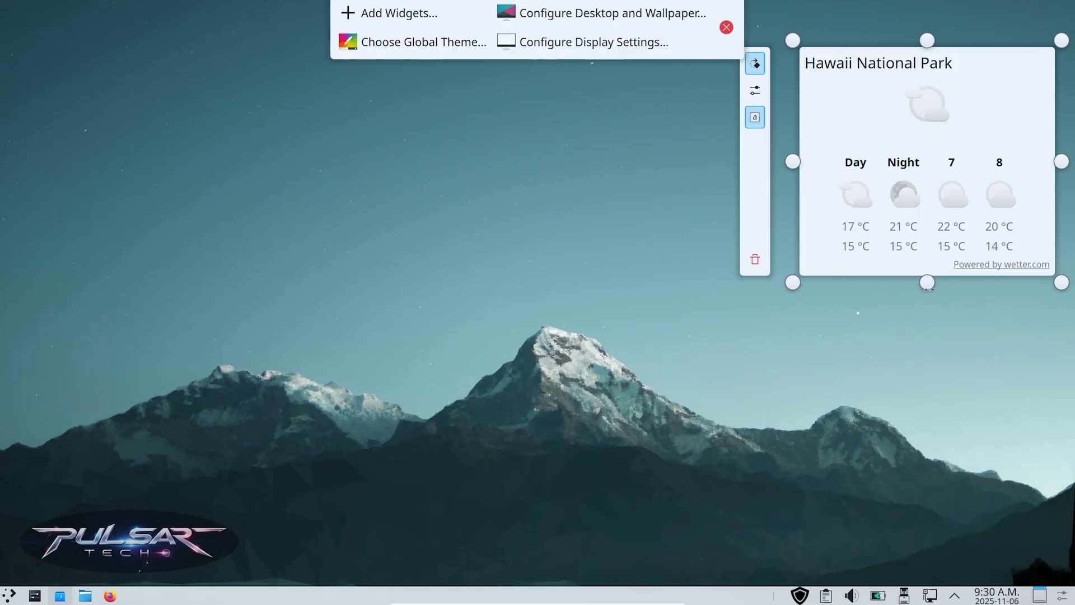
pyautogui.moveTo(927, 283); pyautogui.dragTo(922, 532)
pyautogui.moveTo(902, 152)
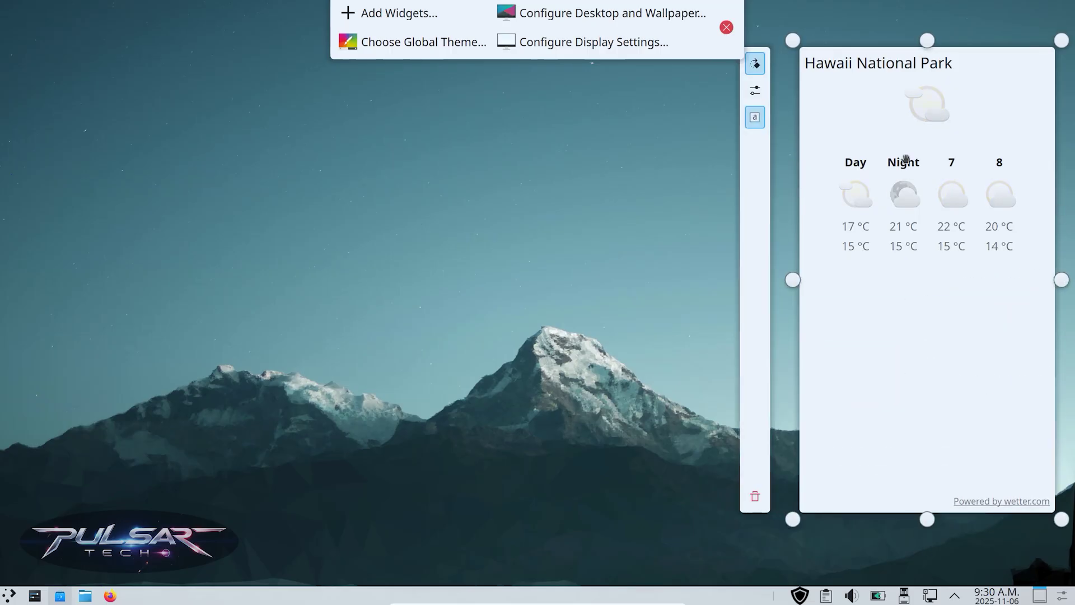
pyautogui.moveTo(927, 519); pyautogui.dragTo(923, 241)
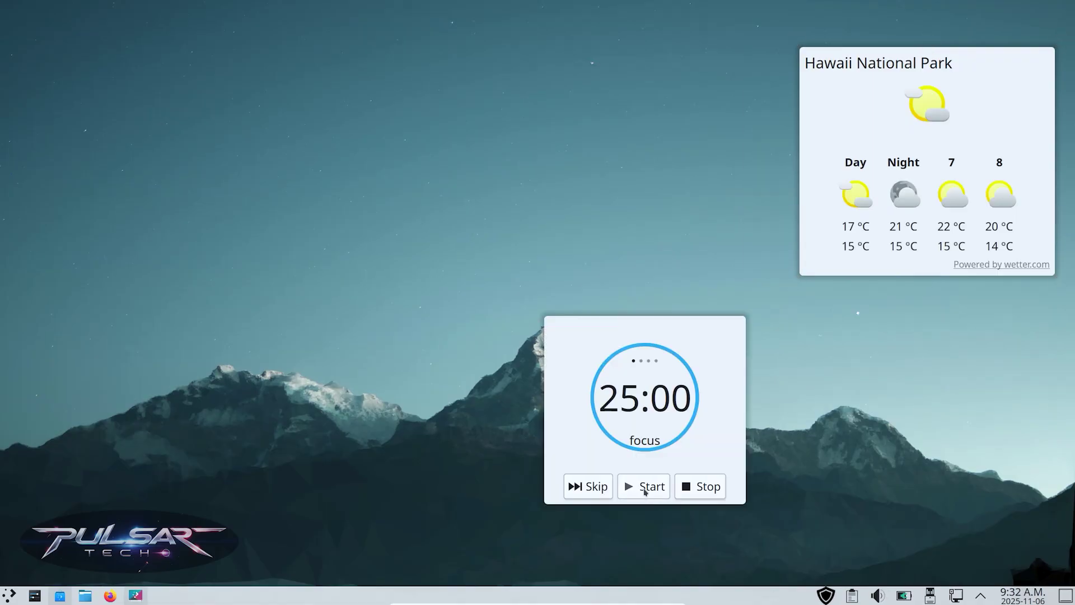
# Start and pause the Fokus timer, then enter Edit Mode and move it top-left
pyautogui.click(642, 490)
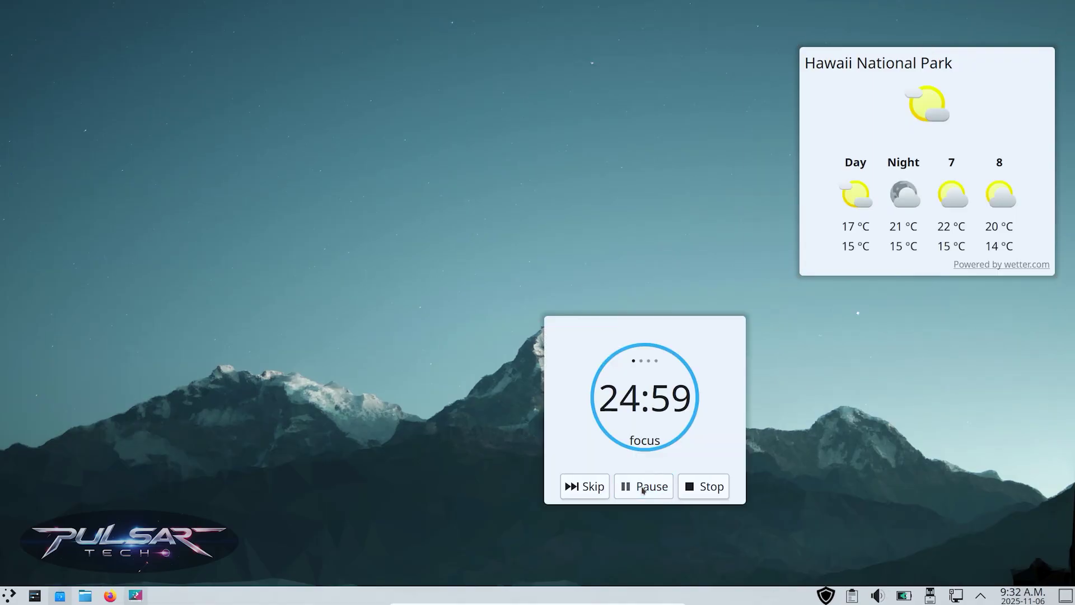
pyautogui.click(643, 490)
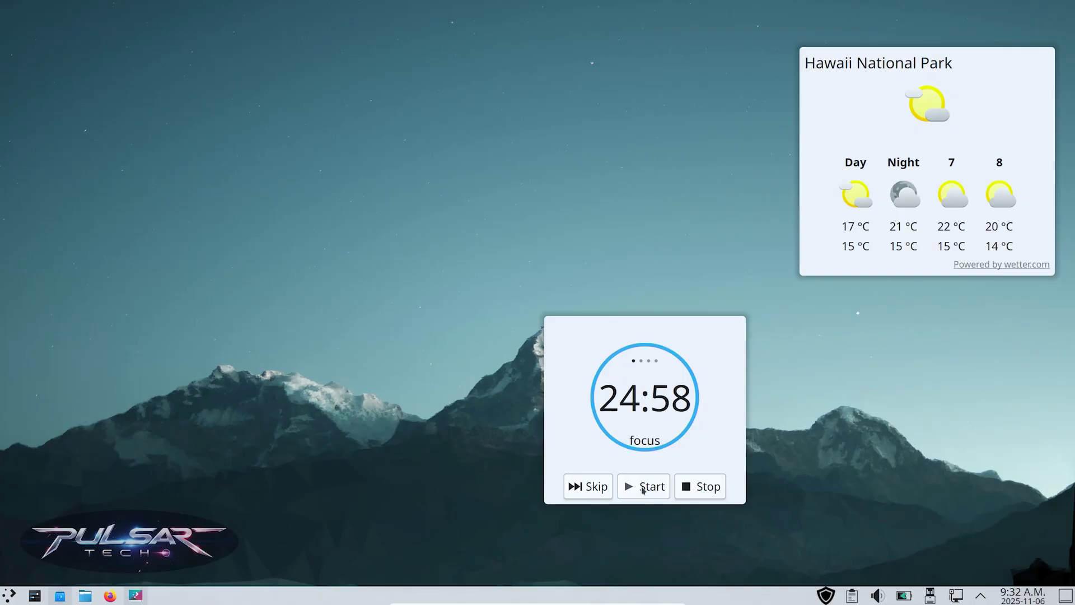
pyautogui.rightClick(602, 382)
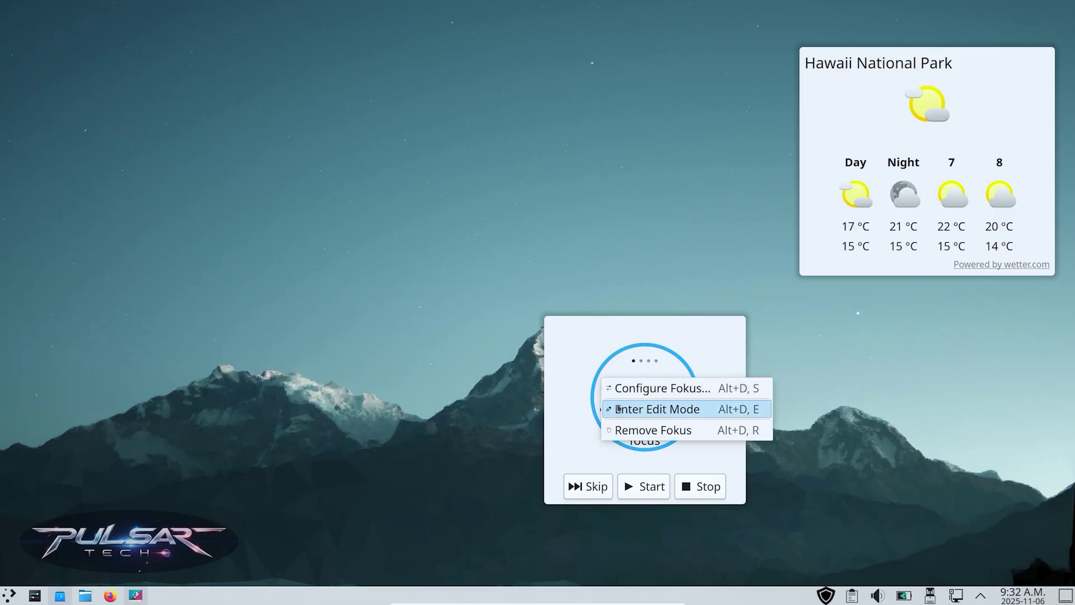
pyautogui.click(610, 408)
pyautogui.moveTo(126, 91); pyautogui.dragTo(121, 87)
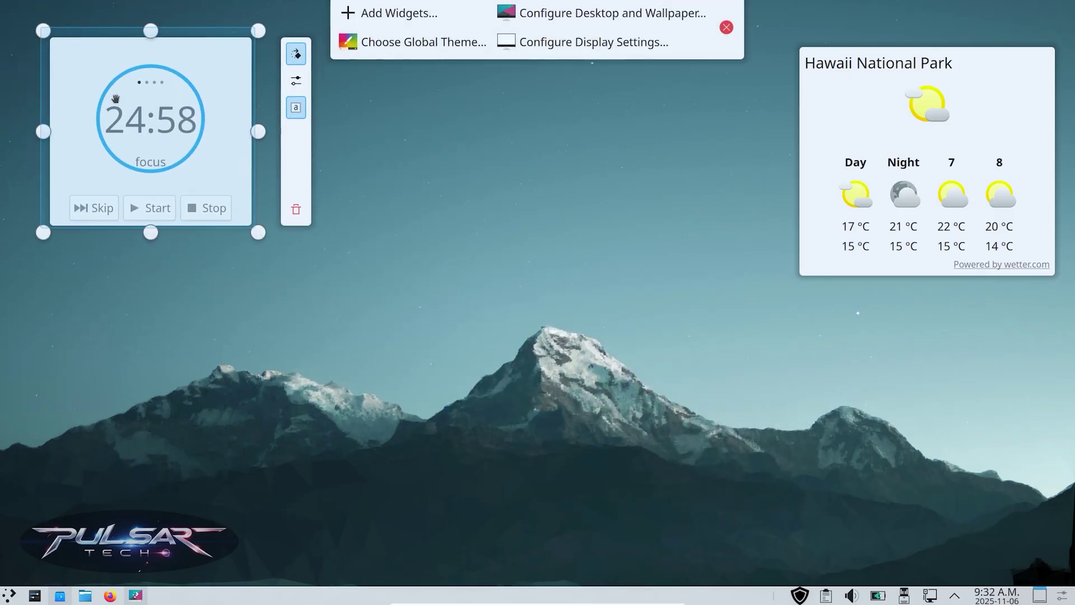
# Exit Edit Mode and start the focus countdown
pyautogui.rightClick(140, 155)
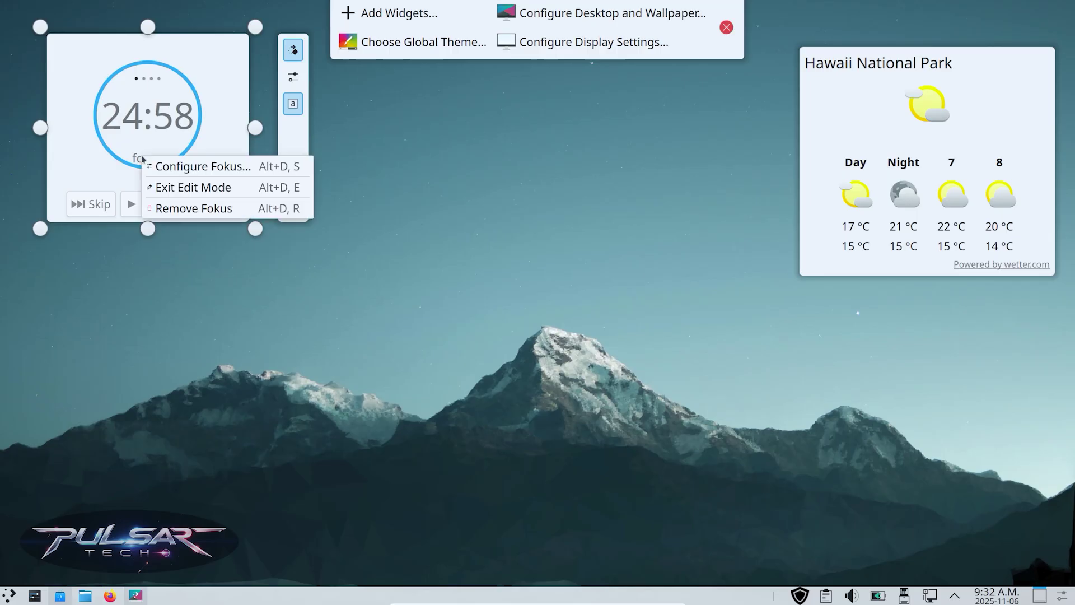
pyautogui.click(166, 188)
pyautogui.click(148, 205)
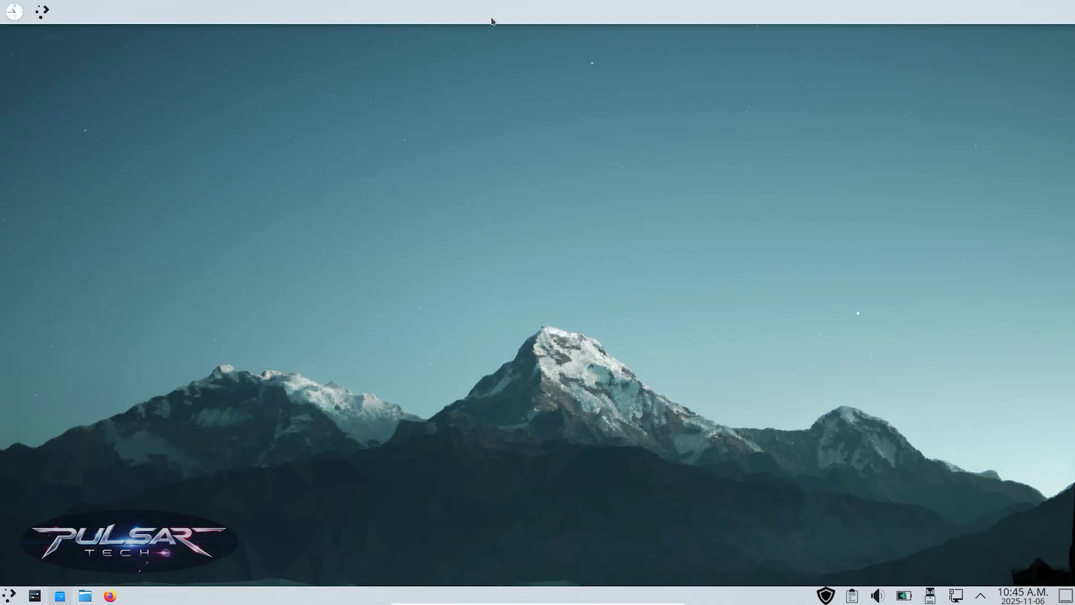
# Put the top panel into edit mode and shrink its height
pyautogui.rightClick(492, 22)
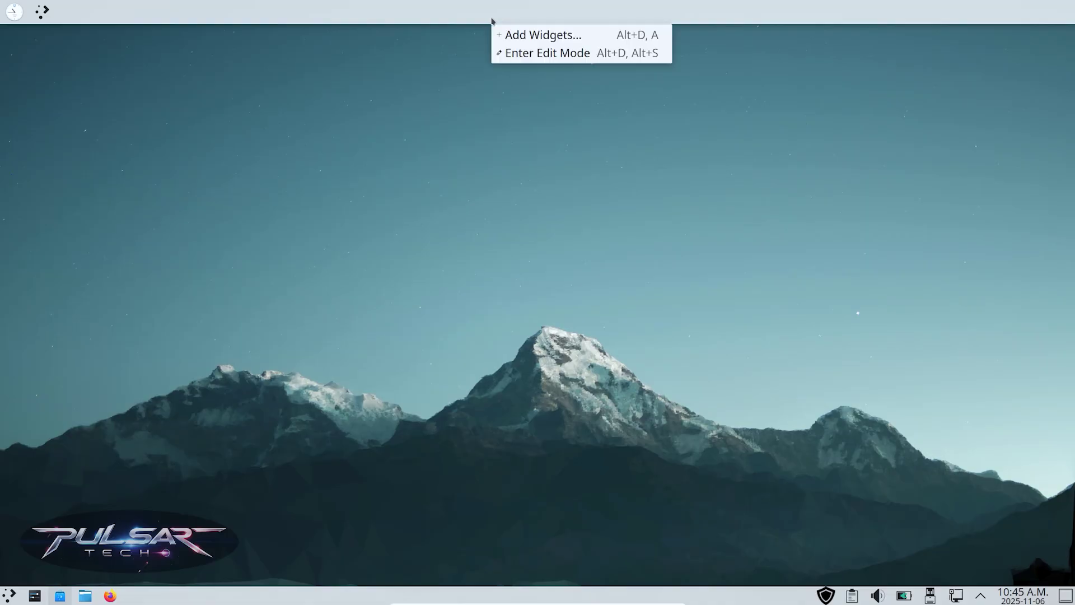
pyautogui.click(503, 52)
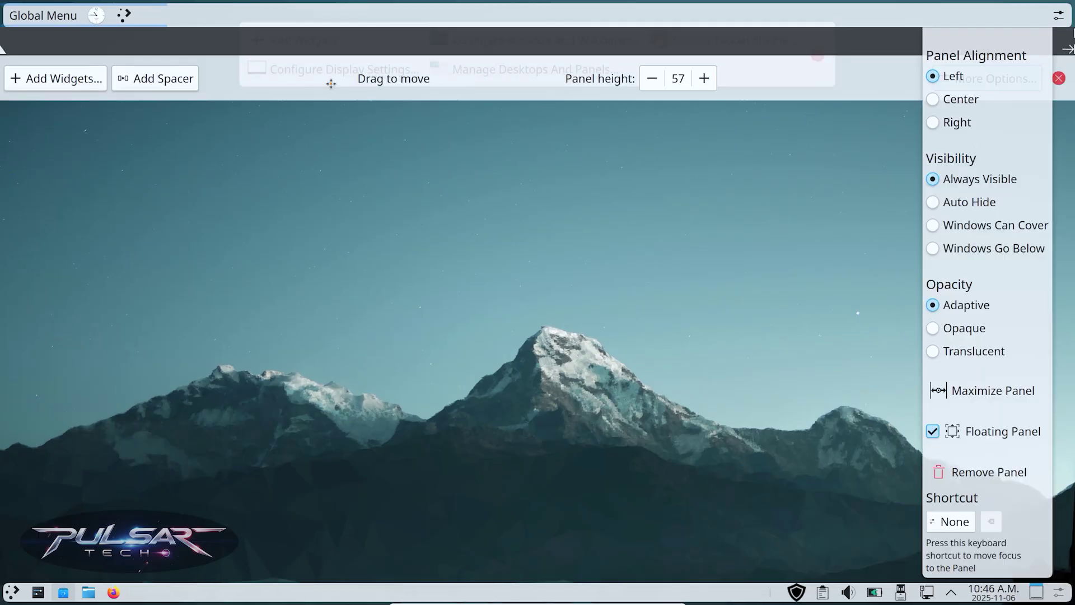
pyautogui.click(653, 82)
pyautogui.click(653, 81)
pyautogui.click(653, 81)
pyautogui.click(652, 82)
pyautogui.click(652, 82)
pyautogui.click(653, 81)
pyautogui.click(653, 82)
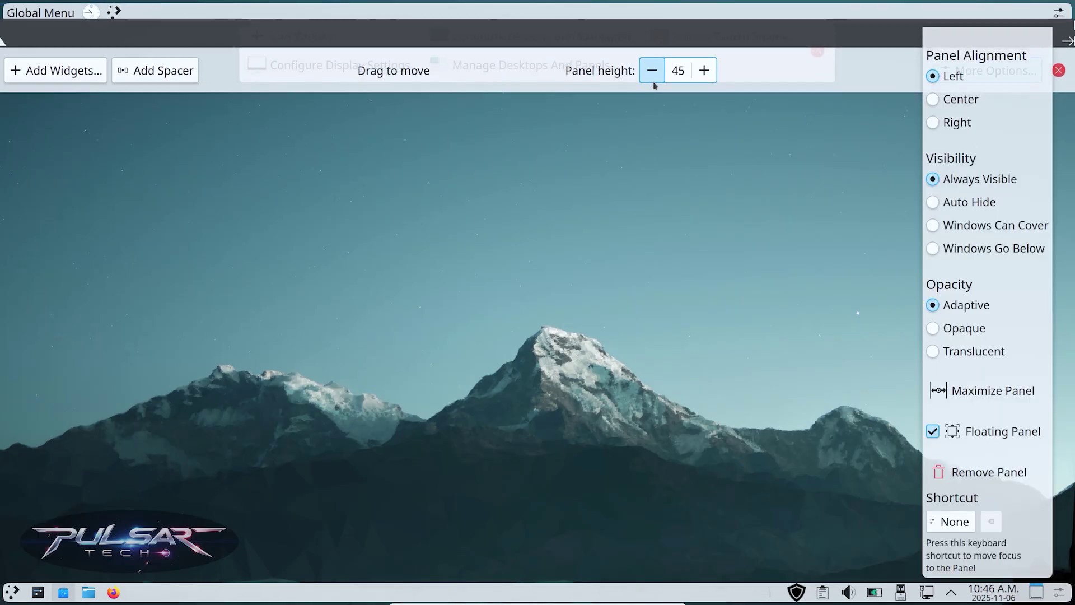
pyautogui.click(652, 82)
# Nudge the top panel height up and down, settling back at 57
pyautogui.click(705, 75)
pyautogui.click(707, 76)
pyautogui.click(705, 76)
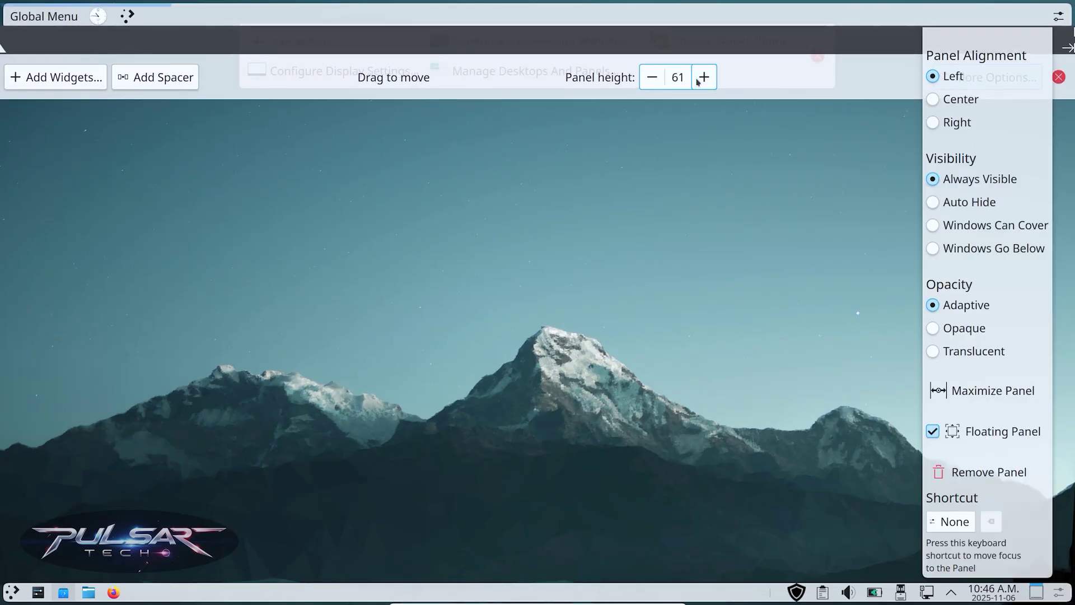
pyautogui.click(706, 78)
pyautogui.click(706, 79)
pyautogui.click(649, 82)
pyautogui.click(650, 84)
pyautogui.click(649, 84)
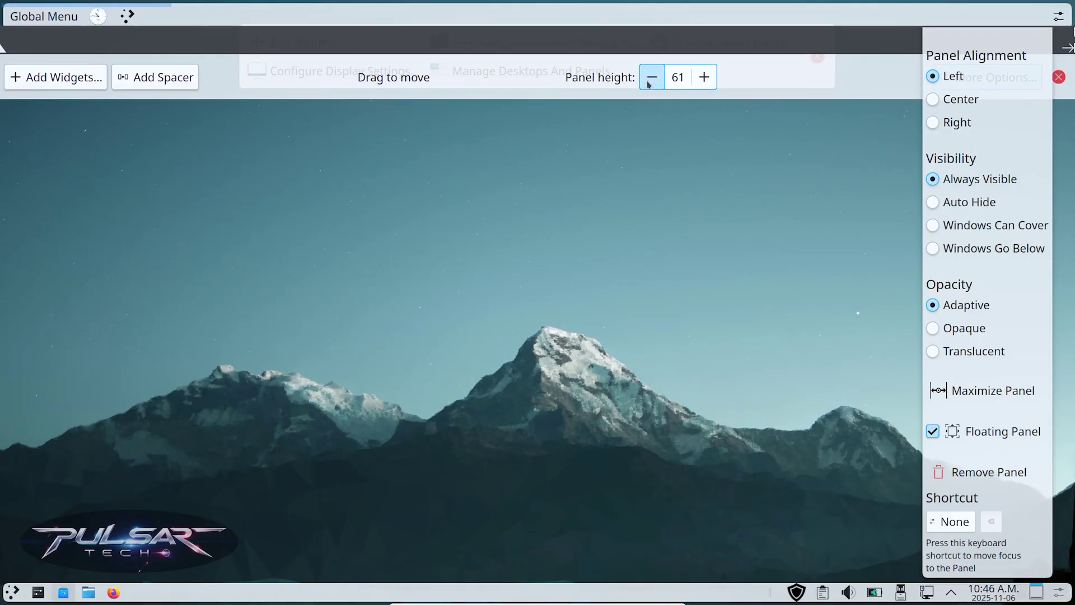
pyautogui.click(649, 83)
pyautogui.click(650, 83)
# Add an application menu bar panel along the top of the desktop
pyautogui.click(44, 79)
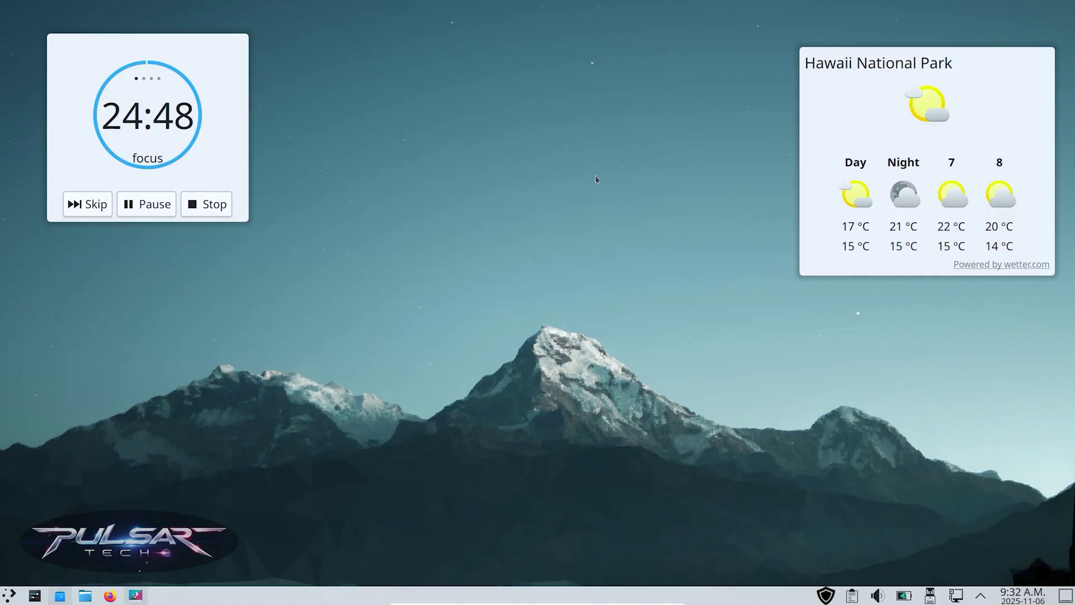
pyautogui.rightClick(595, 177)
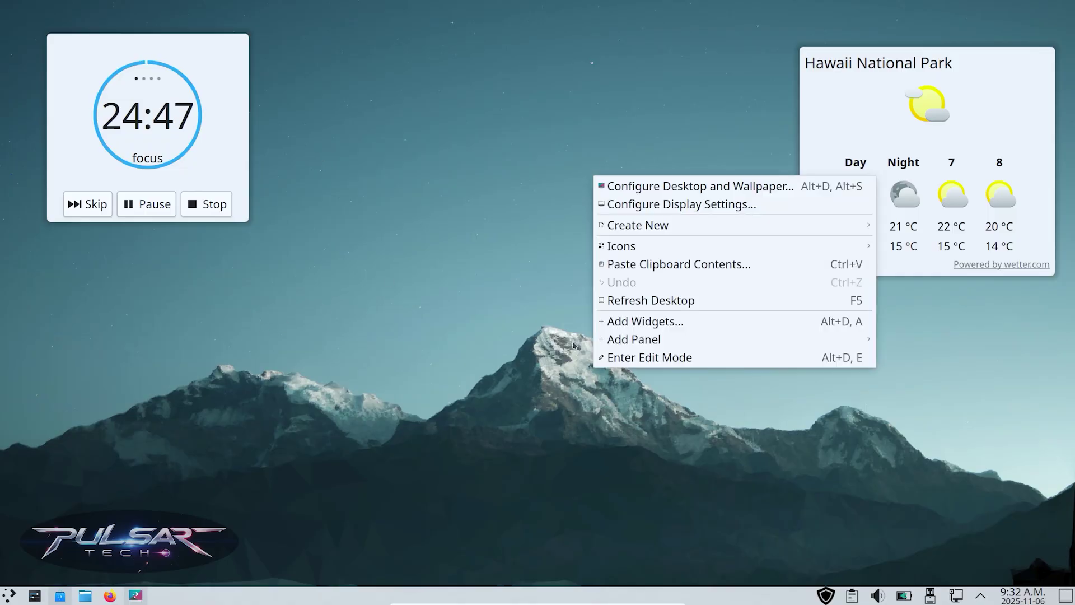
pyautogui.moveTo(619, 348)
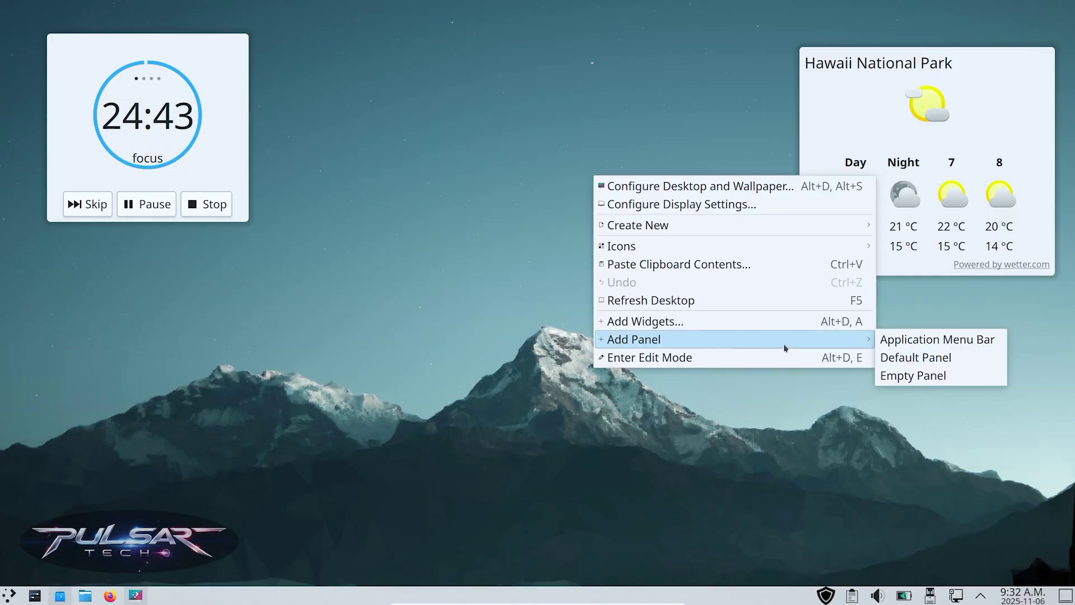
pyautogui.click(881, 342)
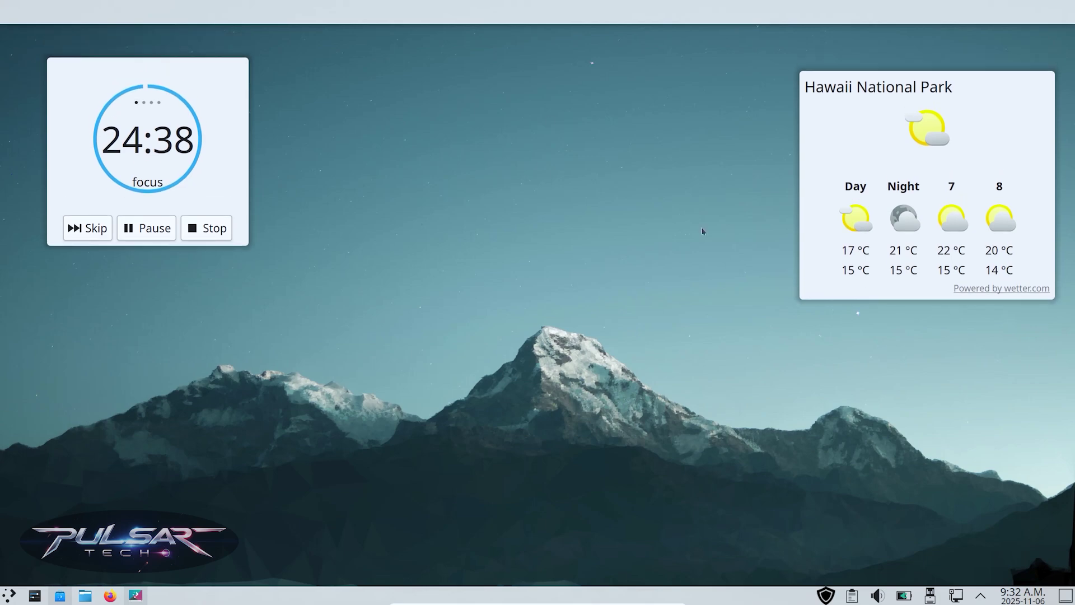
# Make the top panel floating, trying Opaque and Translucent before keeping Adaptive opacity
pyautogui.rightClick(491, 22)
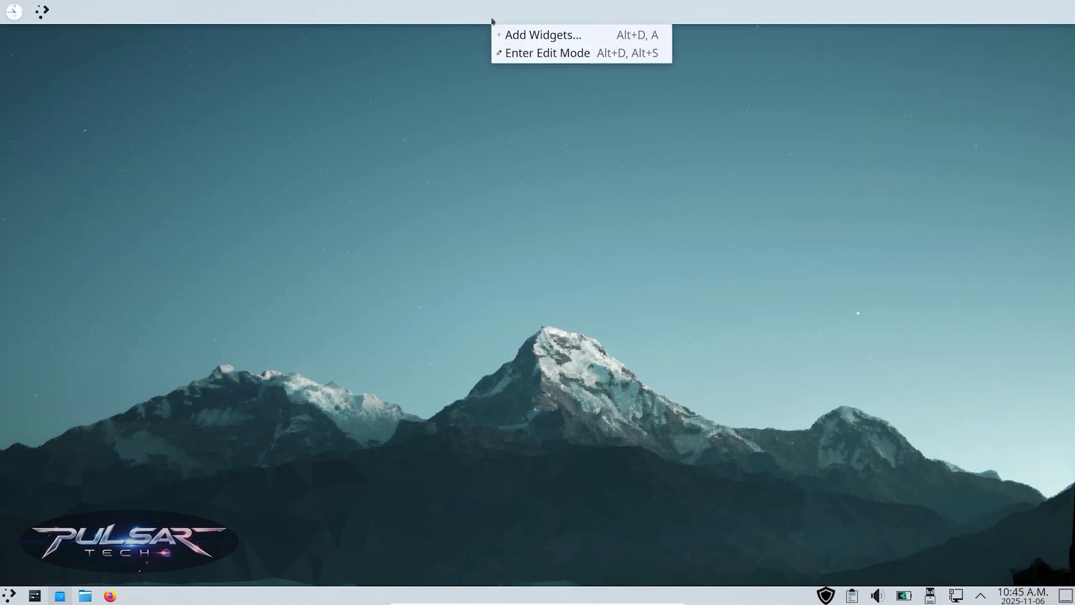
pyautogui.click(504, 54)
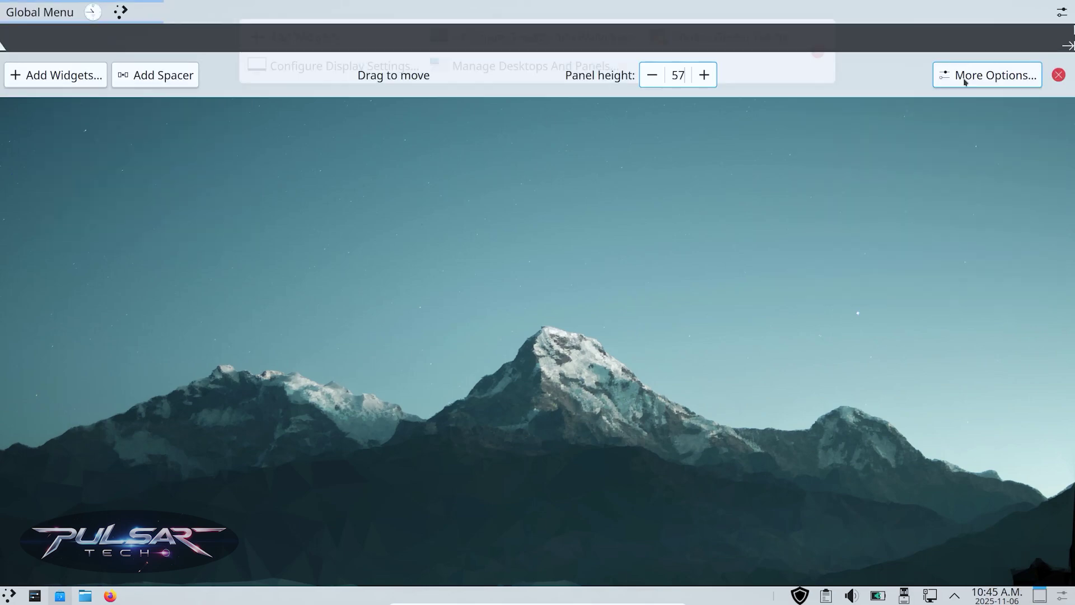
pyautogui.click(967, 77)
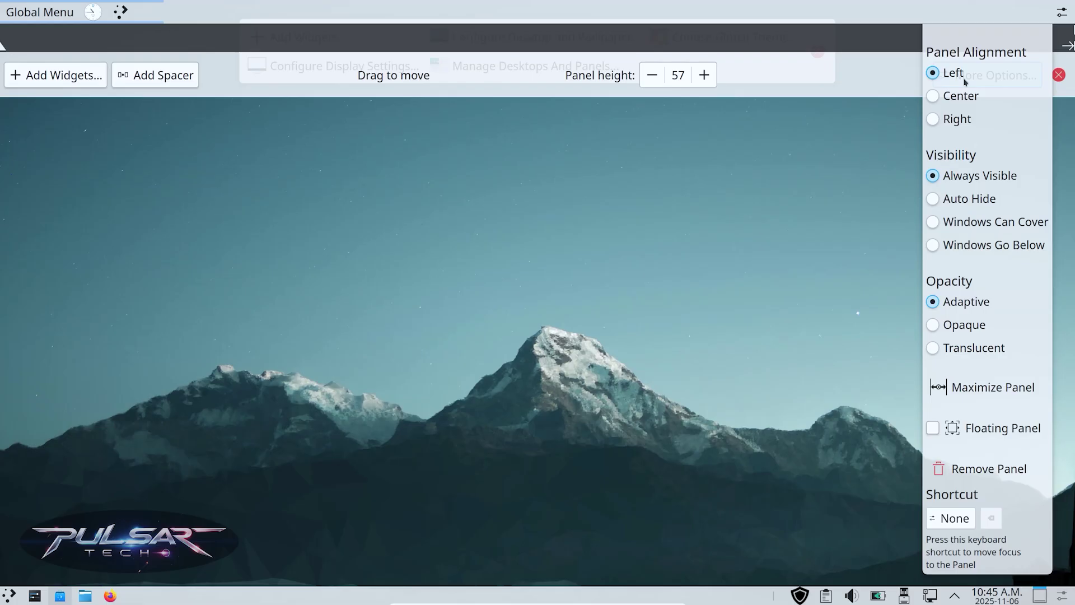
pyautogui.click(932, 428)
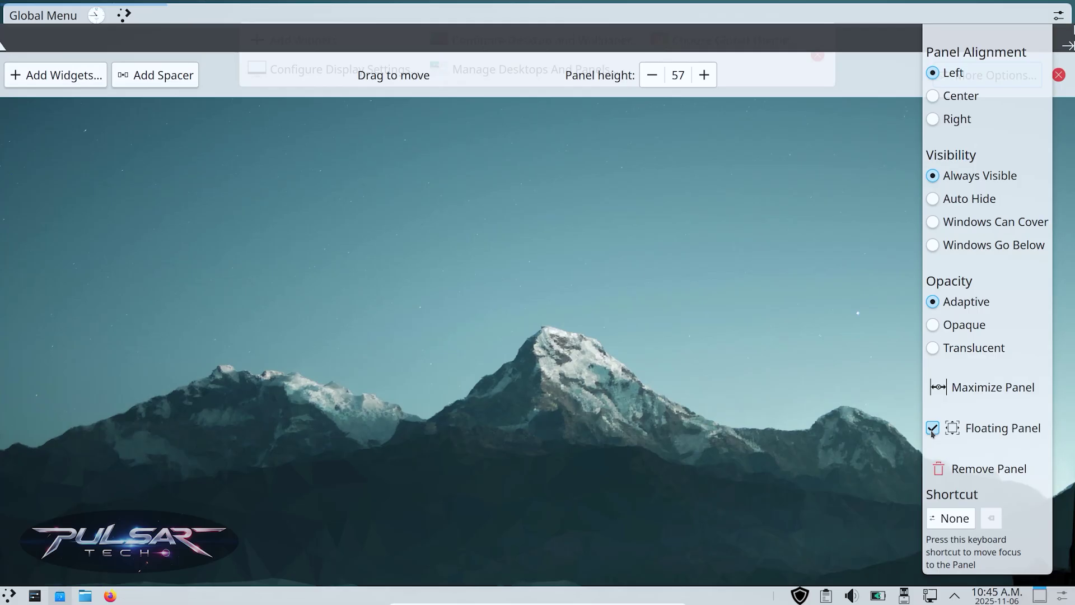
pyautogui.click(933, 328)
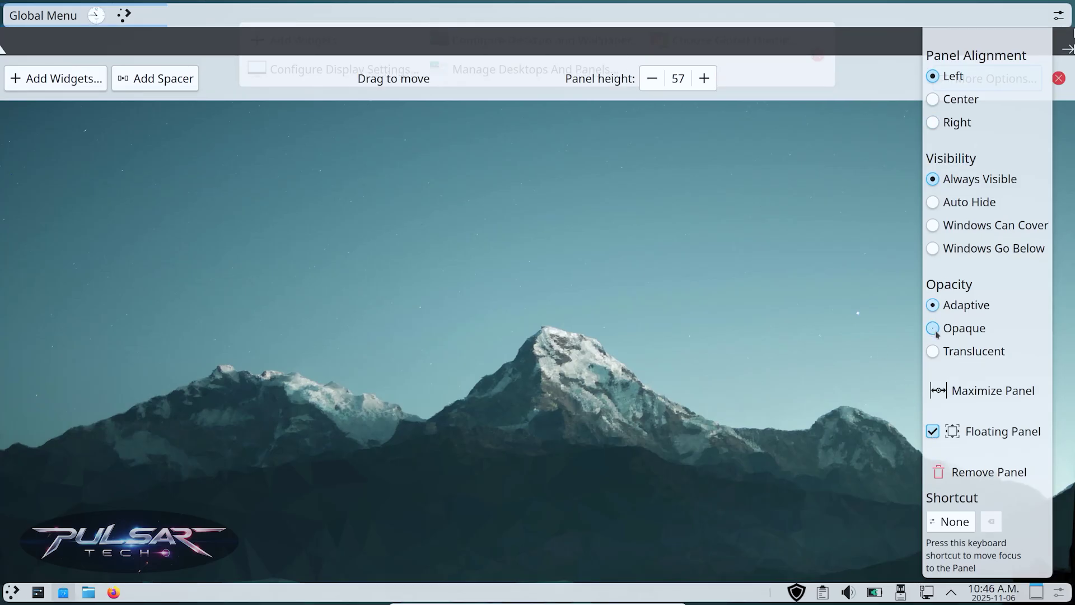
pyautogui.click(932, 352)
pyautogui.click(933, 305)
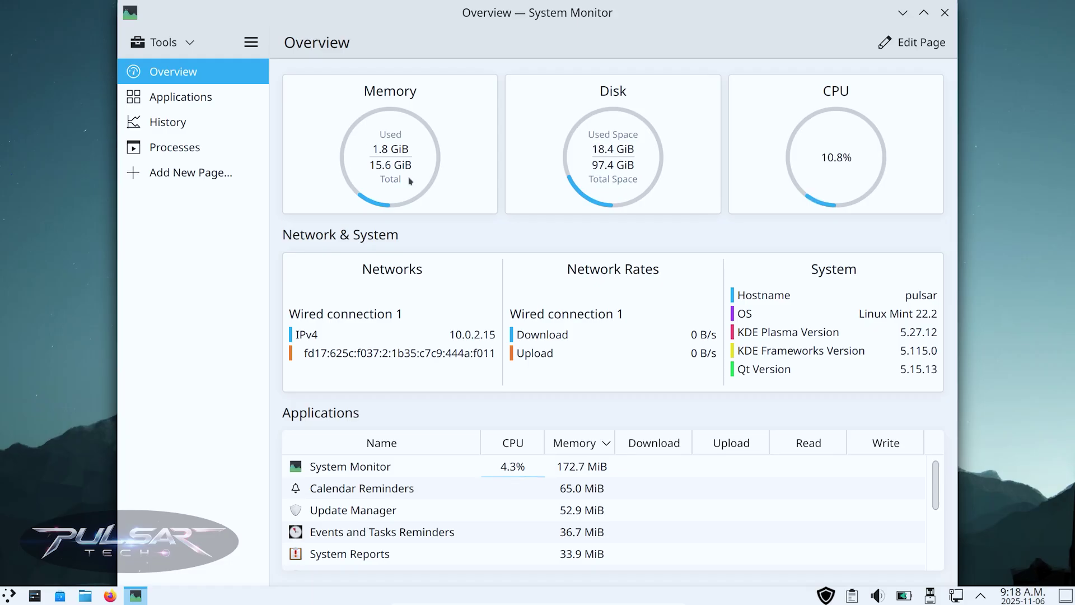
# Show System Monitor's Applications page with per-app CPU and memory usage
pyautogui.click(177, 100)
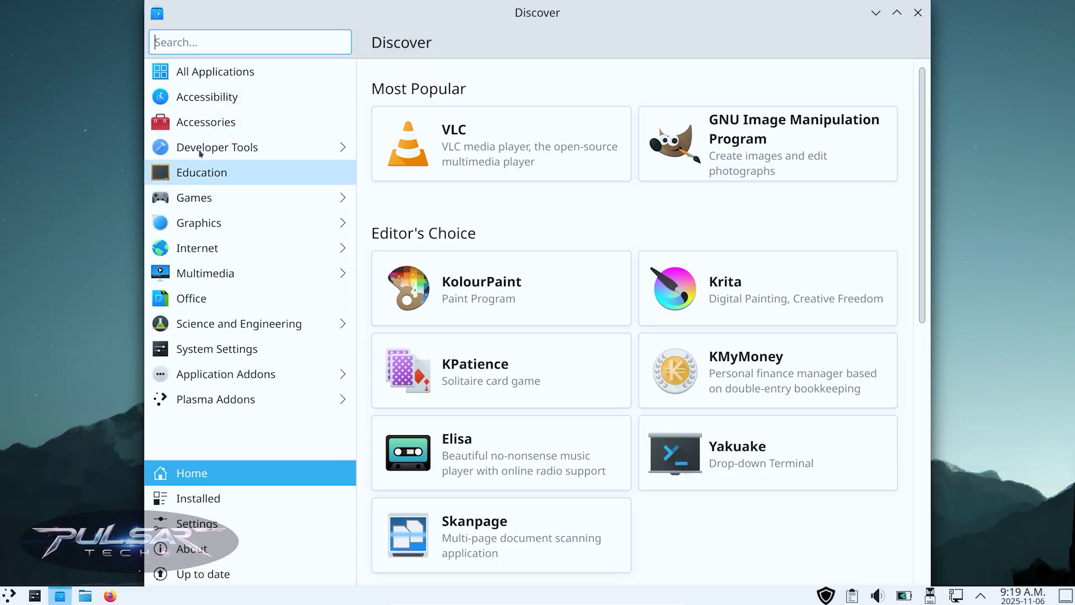
# Browse Discover's Internet category down to Tor Browser Launcher and open its details
pyautogui.click(206, 249)
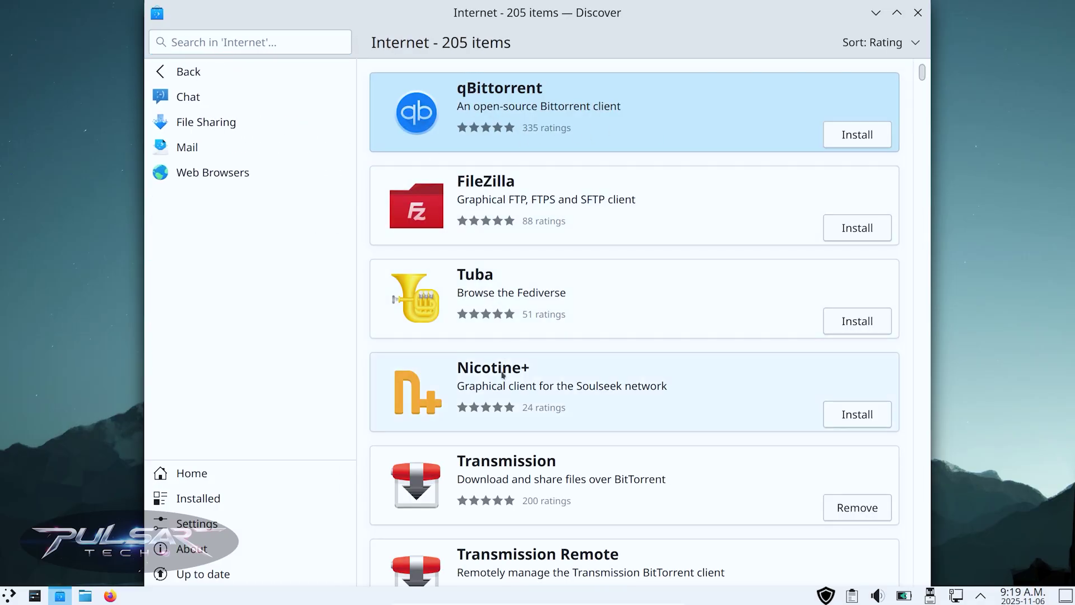
pyautogui.scroll(-5, 522, 445)
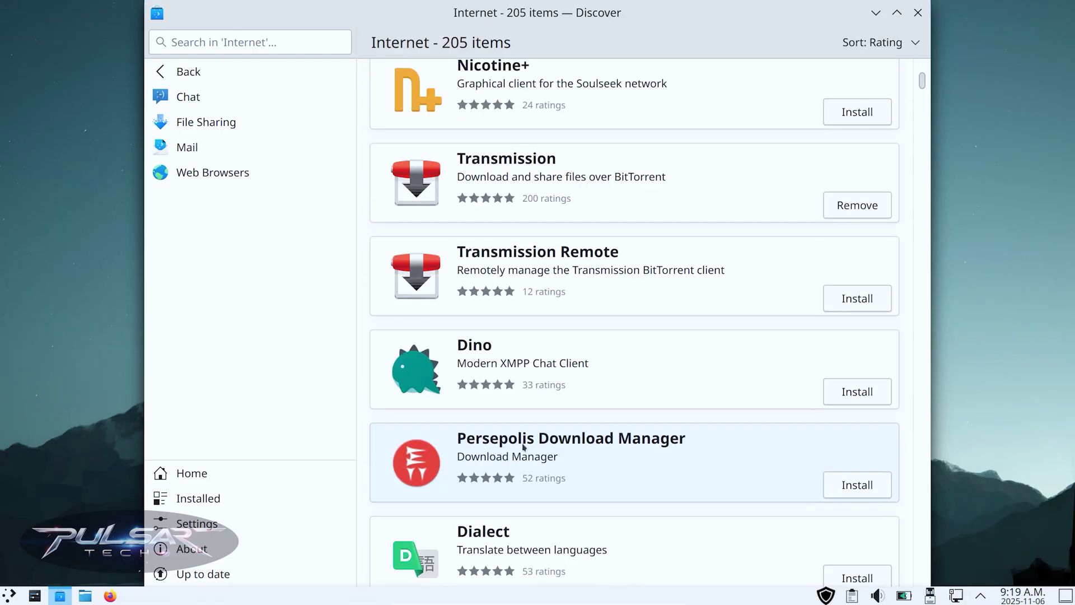
pyautogui.scroll(-3, 523, 446)
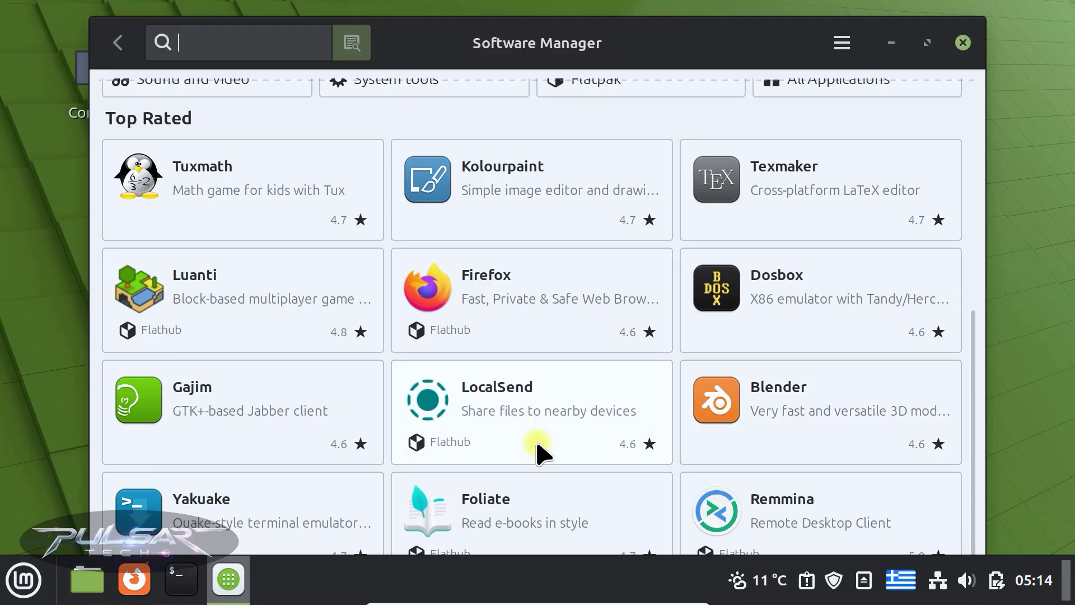
pyautogui.scroll(-5, 531, 445)
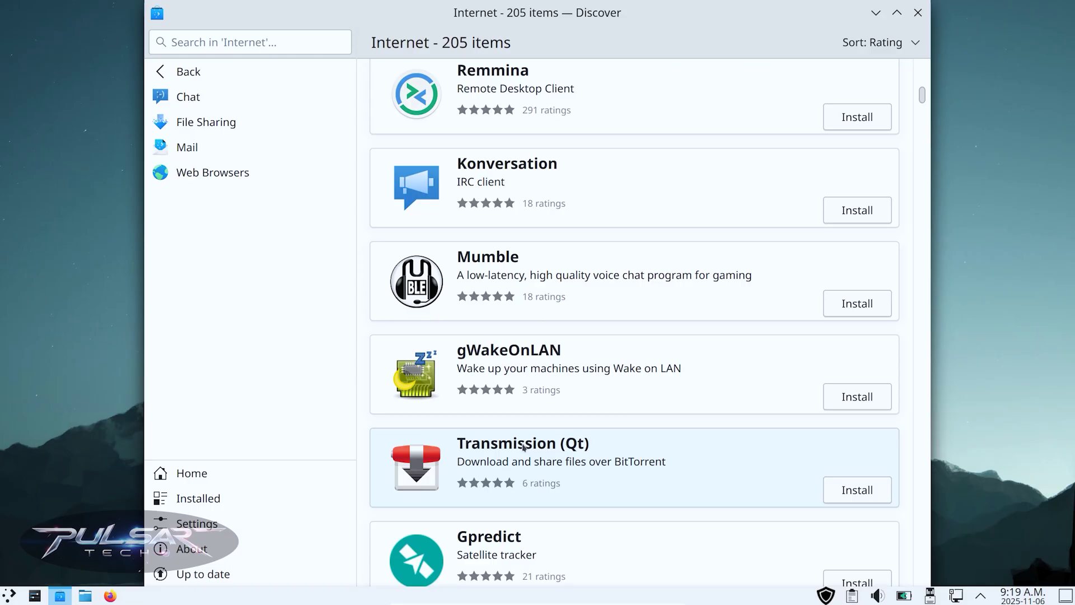
pyautogui.scroll(-5, 523, 446)
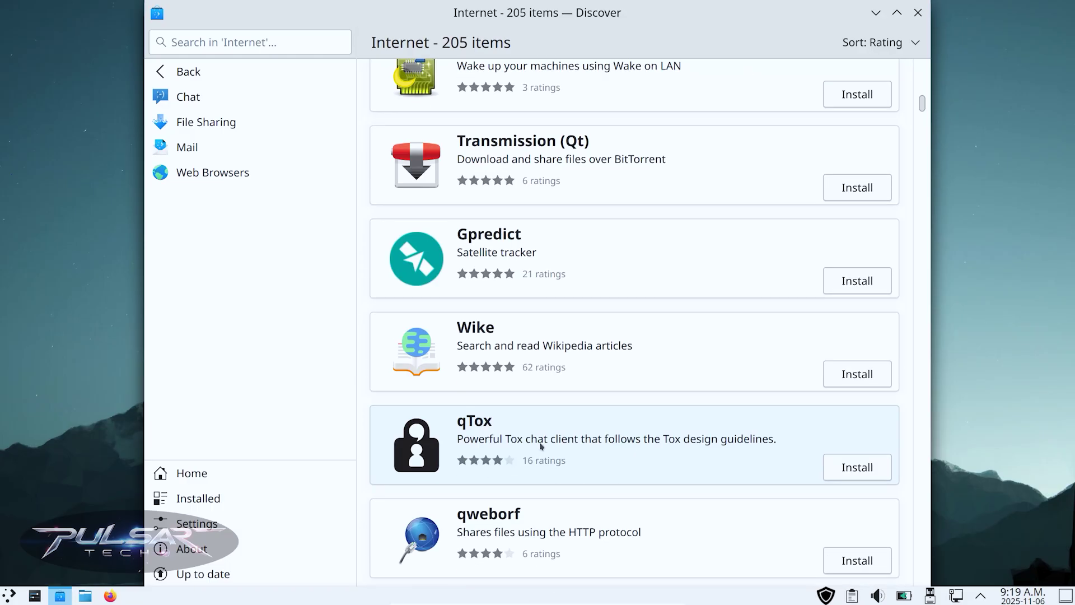
pyautogui.scroll(-6, 541, 445)
pyautogui.scroll(-8, 541, 445)
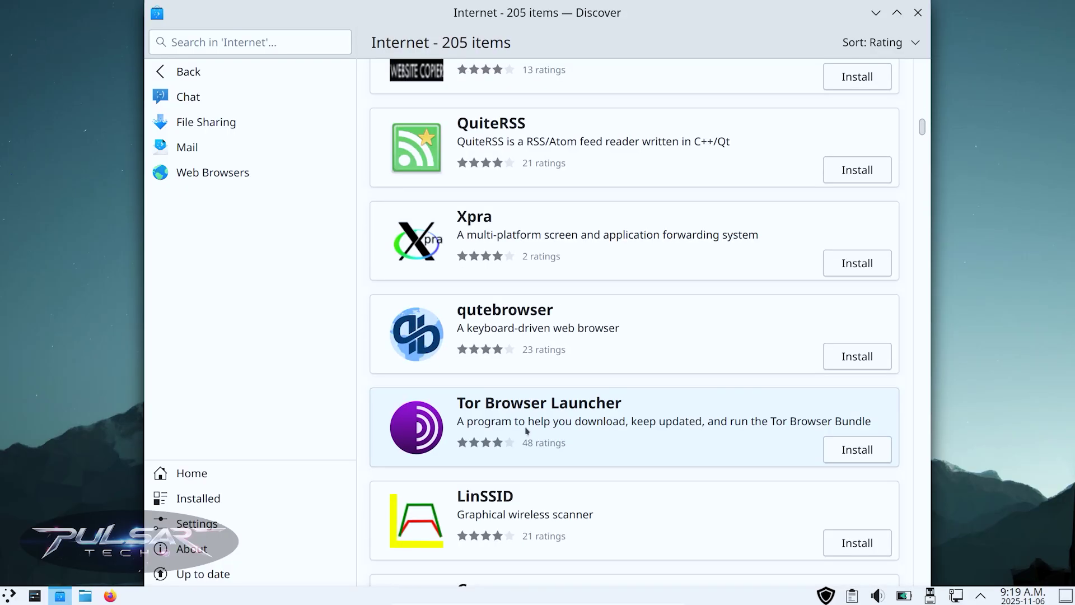
pyautogui.click(526, 430)
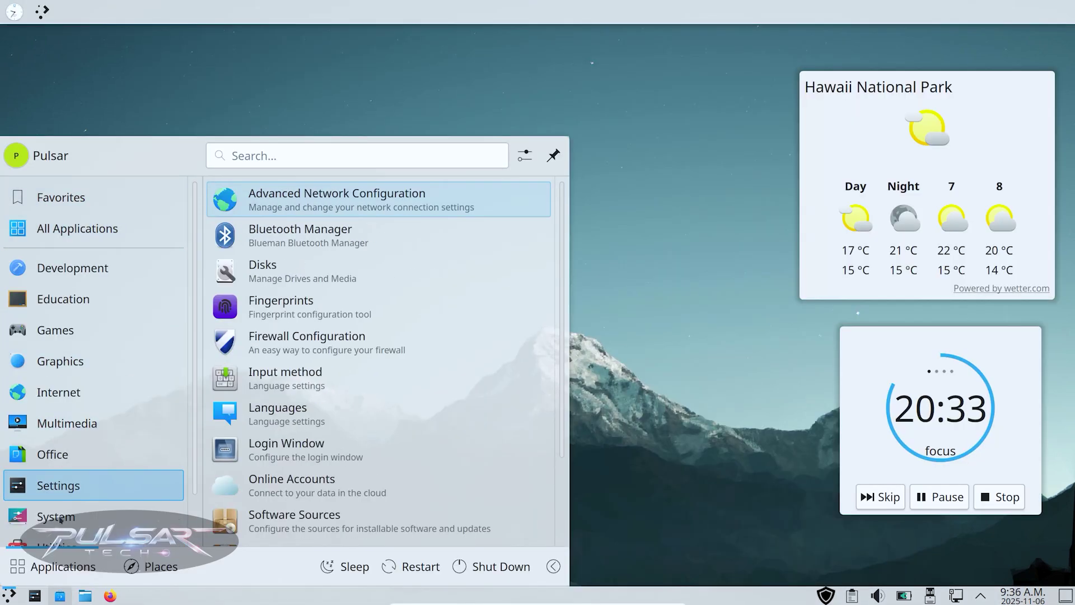
# Unlock the session by entering the account password at the lock screen
pyautogui.moveTo(68, 527)
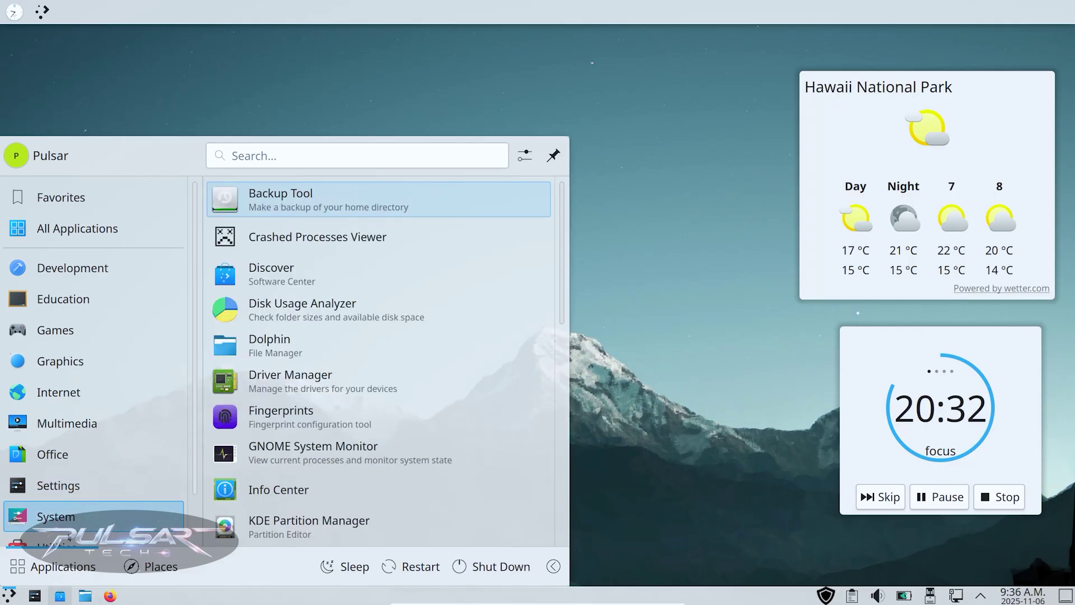
pyautogui.scroll(-1, 46, 493)
pyautogui.moveTo(41, 471)
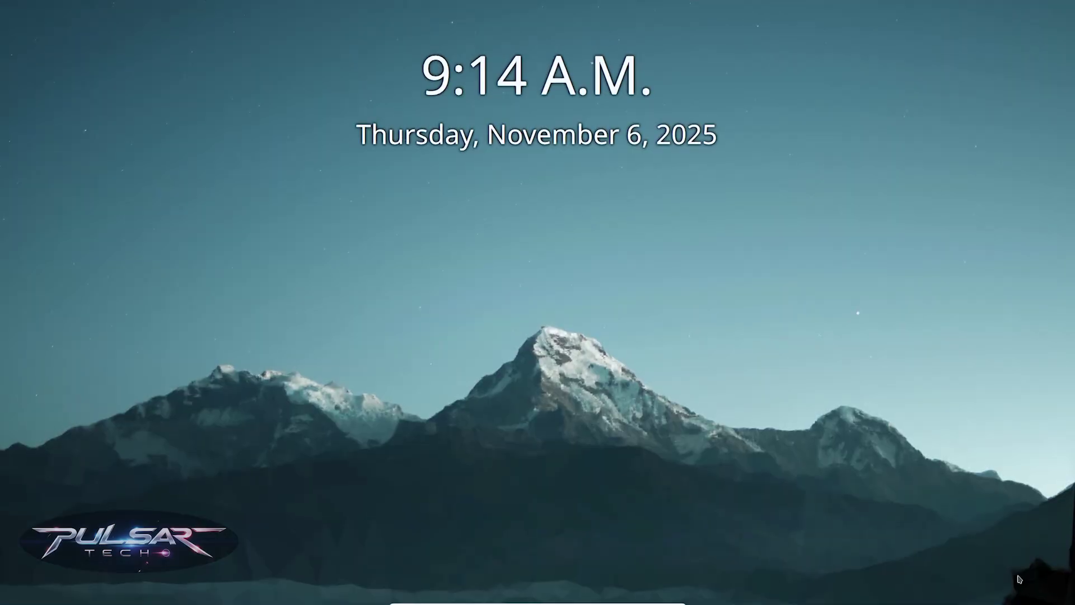
pyautogui.moveTo(996, 558)
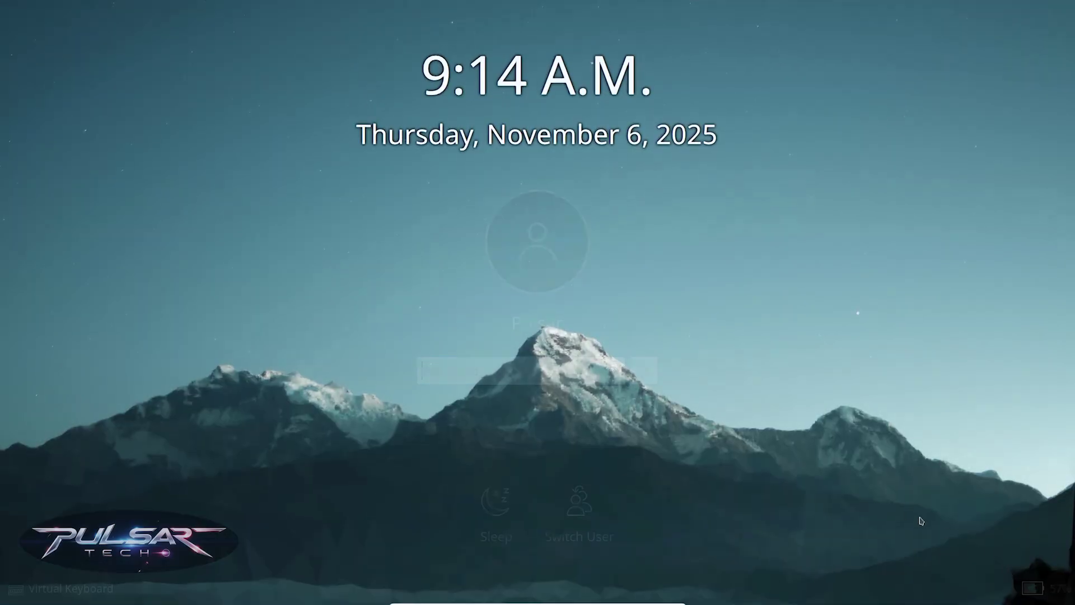
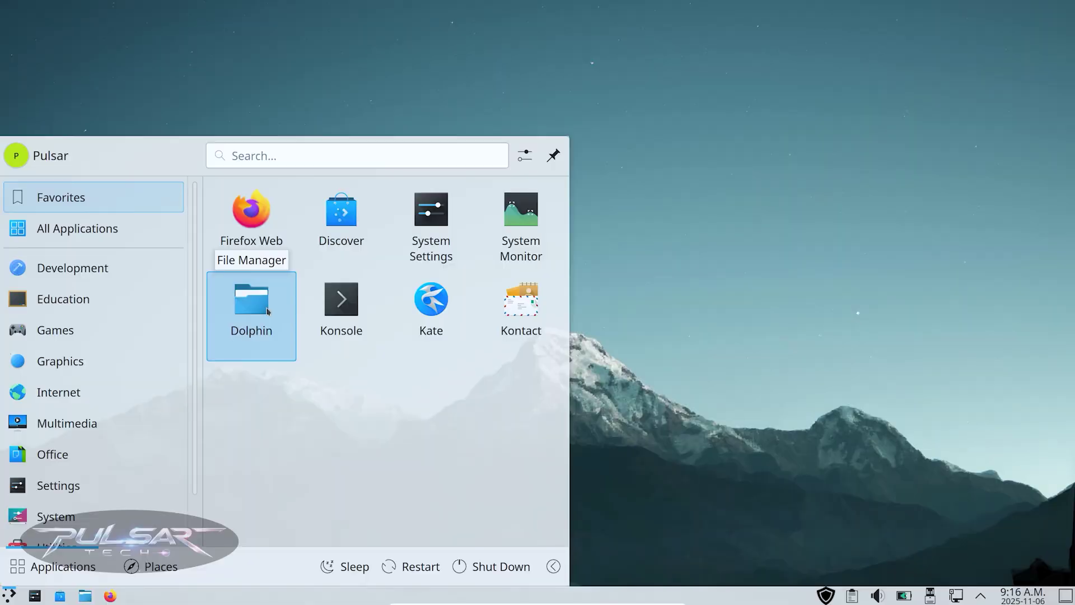
# Launch System Monitor on its Applications page and show the calendar's 2025 month overview
pyautogui.click(516, 235)
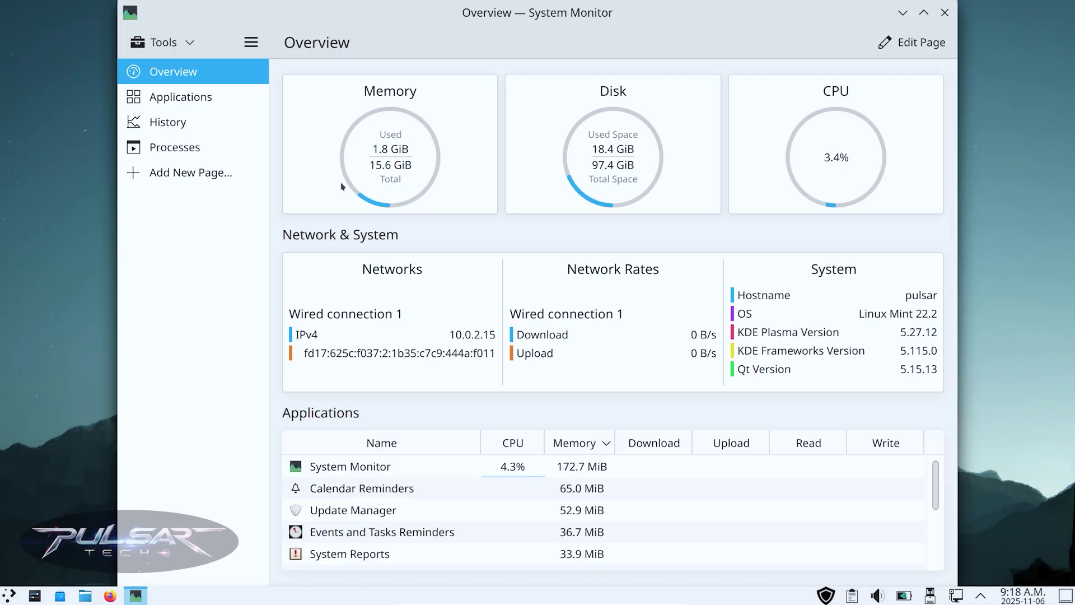
pyautogui.click(176, 96)
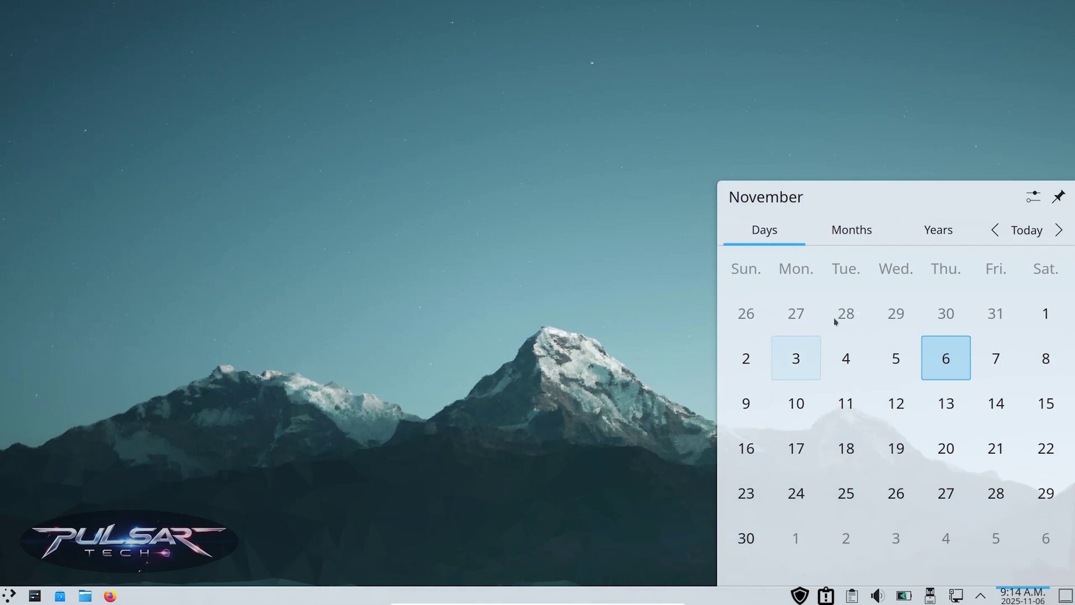
pyautogui.click(844, 234)
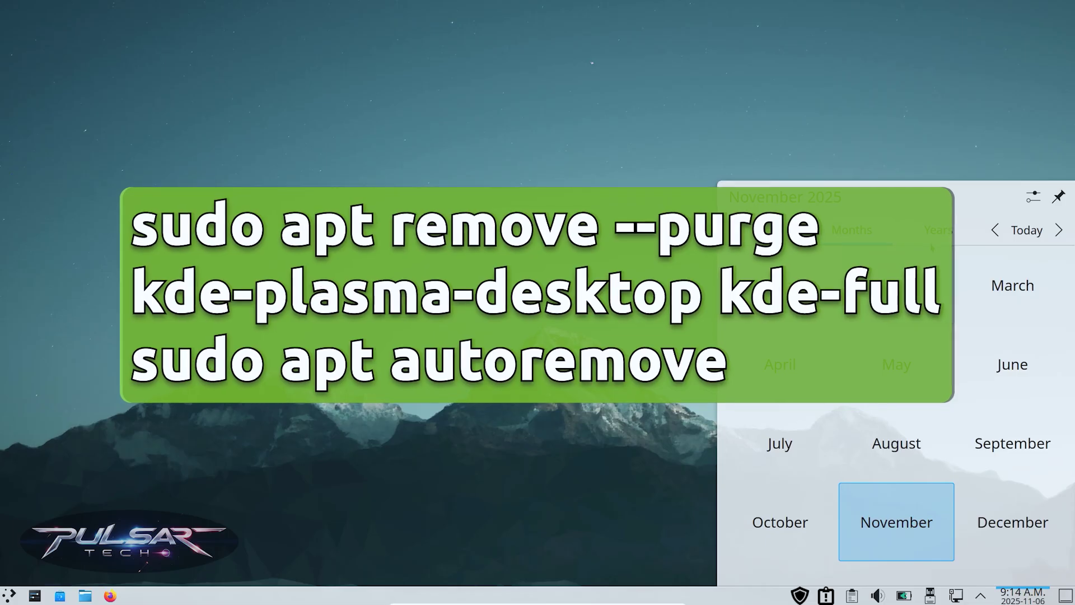
# Switch the calendar to year overview and open the application dashboard's Education category
pyautogui.click(932, 240)
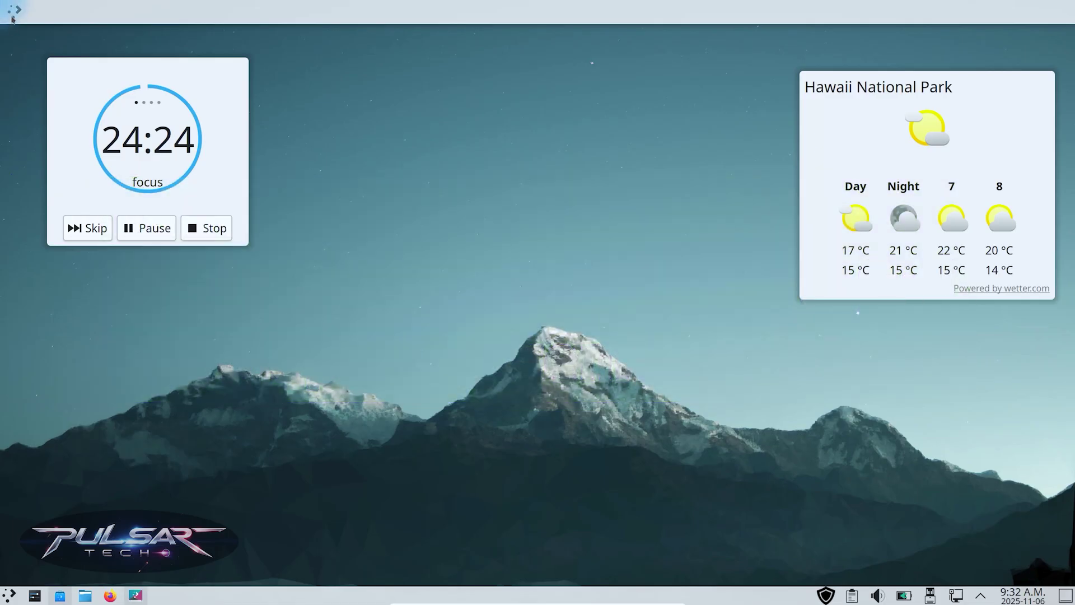
pyautogui.click(11, 17)
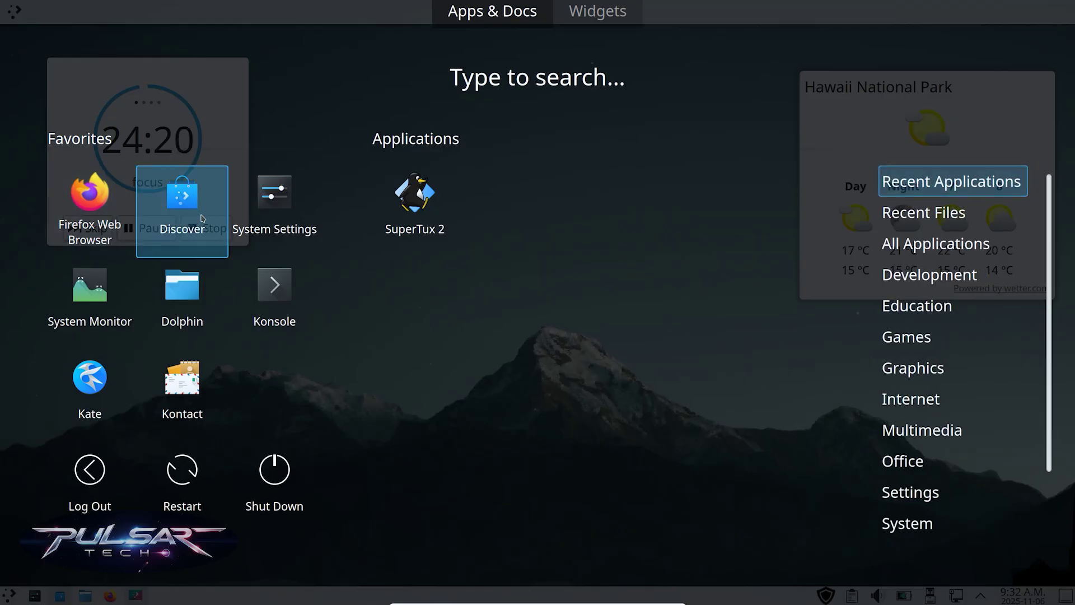
pyautogui.click(912, 307)
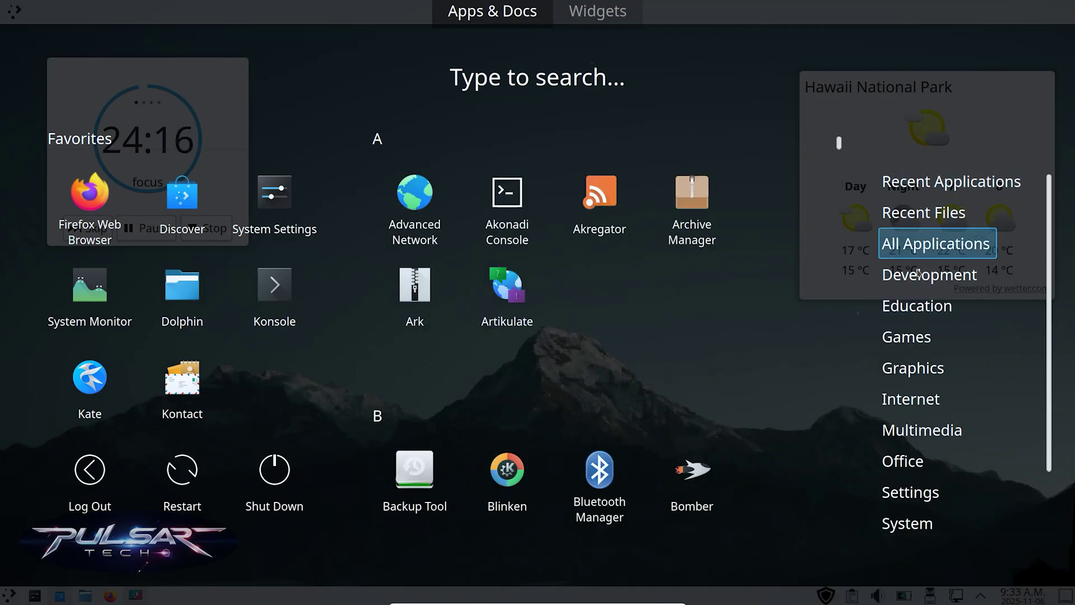
# Look through other dashboard categories, then close the dashboard by clicking the desktop
pyautogui.moveTo(934, 446)
pyautogui.moveTo(938, 506)
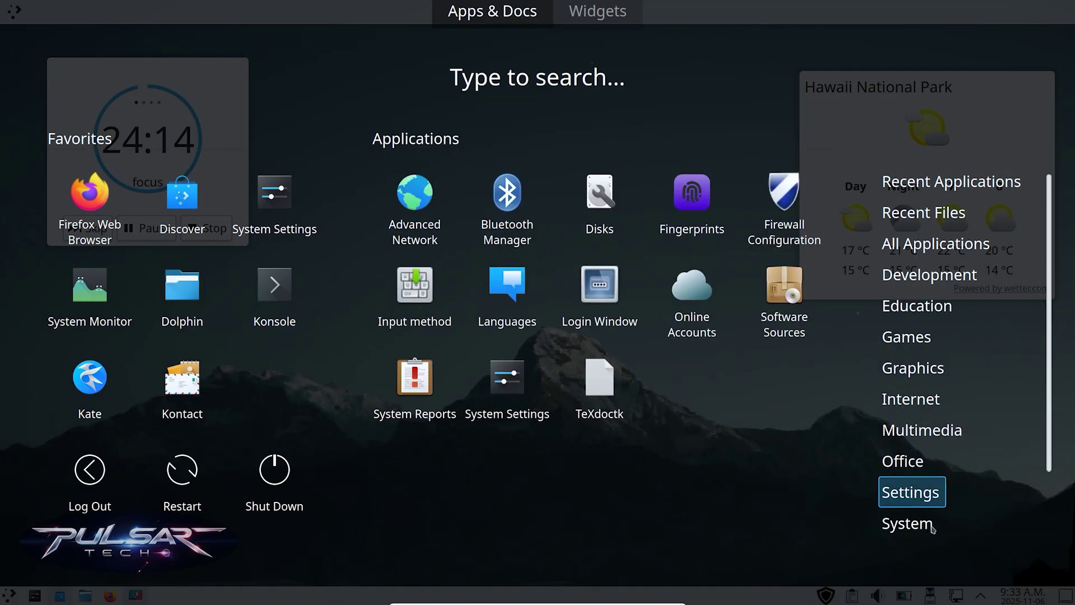
pyautogui.moveTo(931, 524)
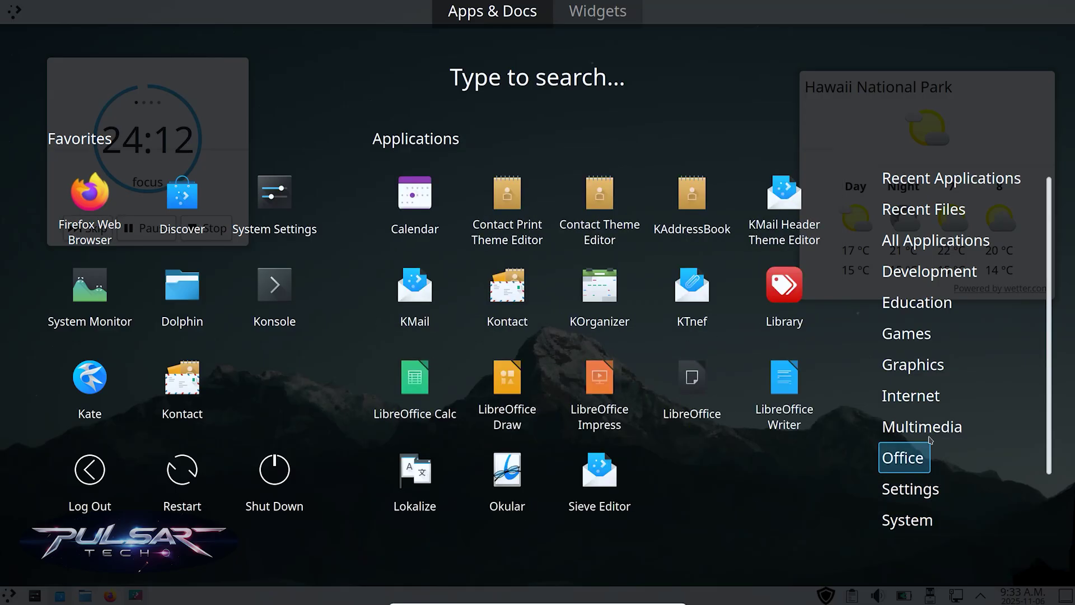
pyautogui.moveTo(916, 399)
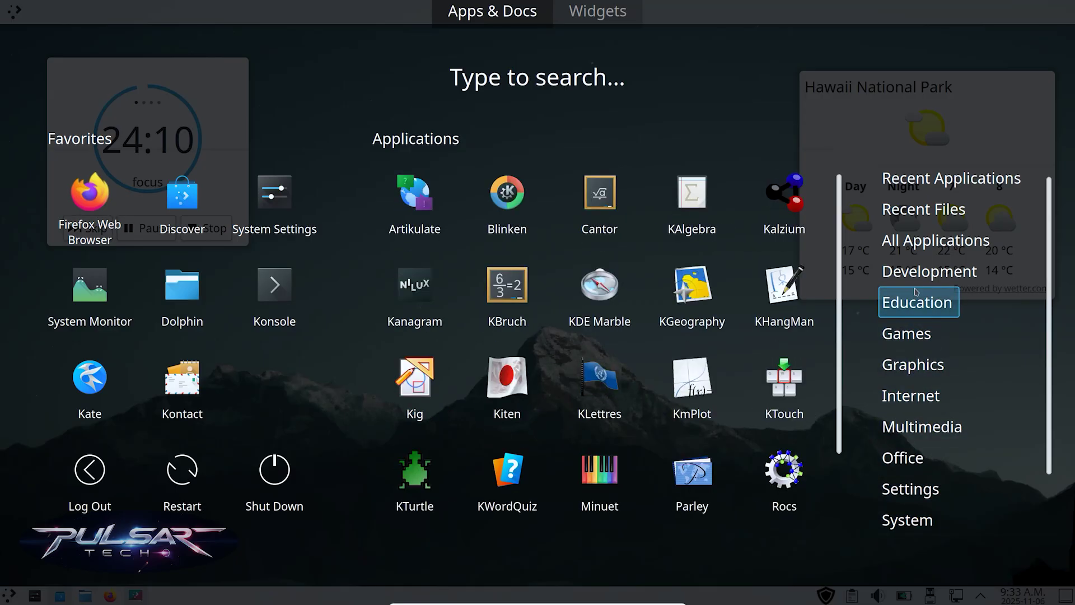
pyautogui.moveTo(912, 210)
pyautogui.click(591, 224)
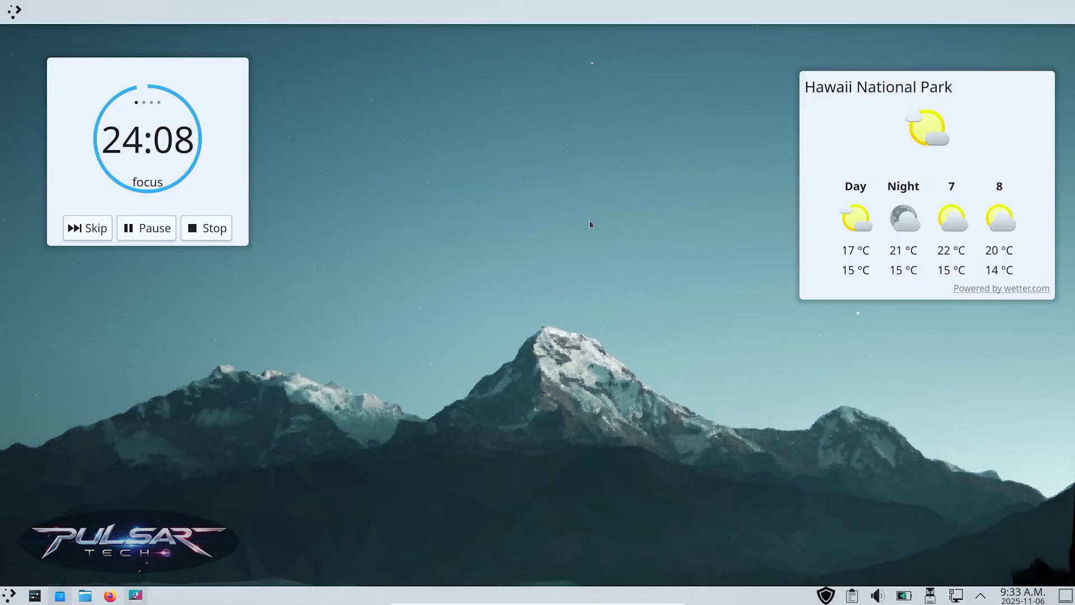